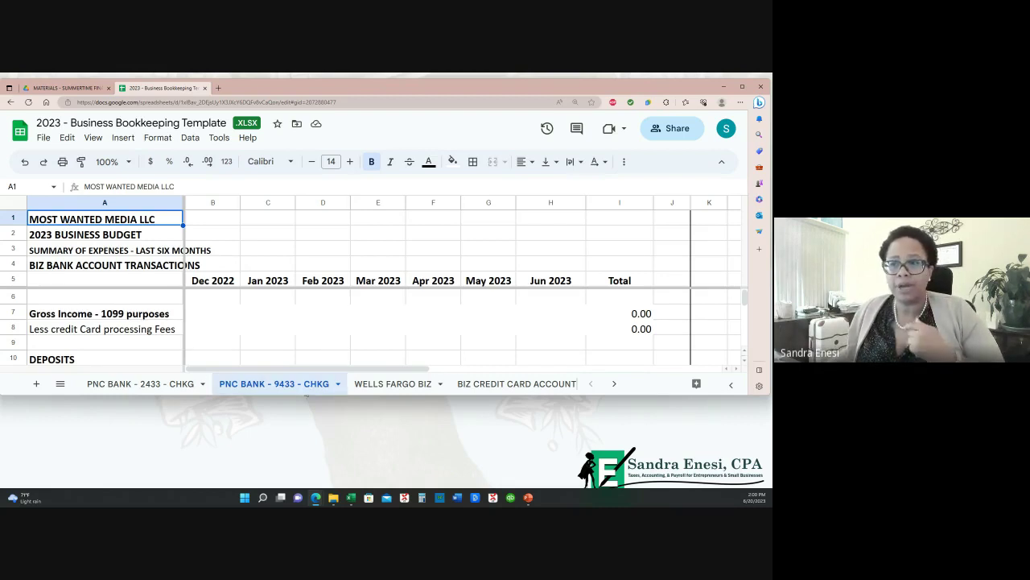
Open the 2023 - Personal Bookkeeping Template.xlsx file from the Drive folder containing the bookkeeping templates.
click(176, 385)
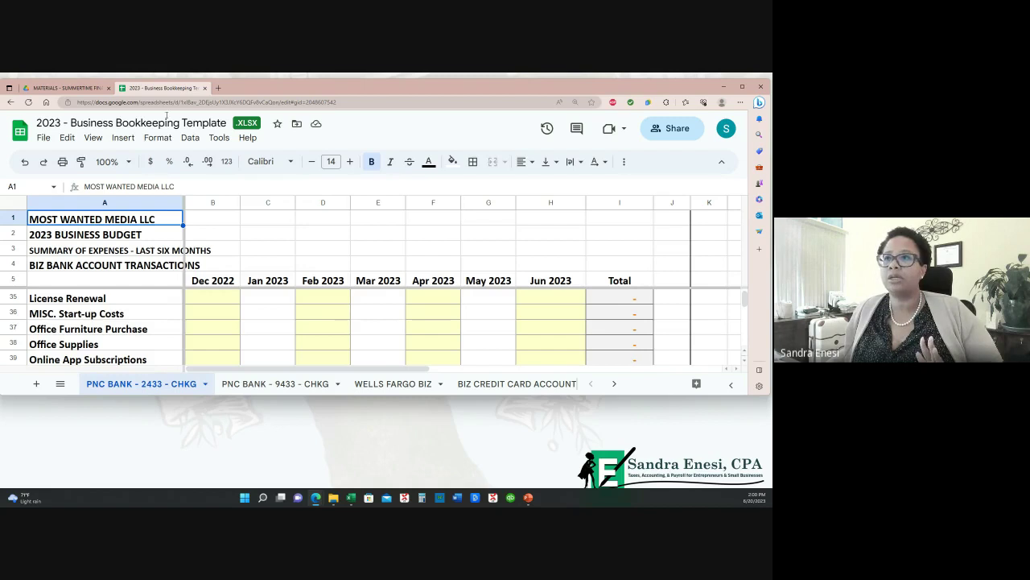
click(56, 88)
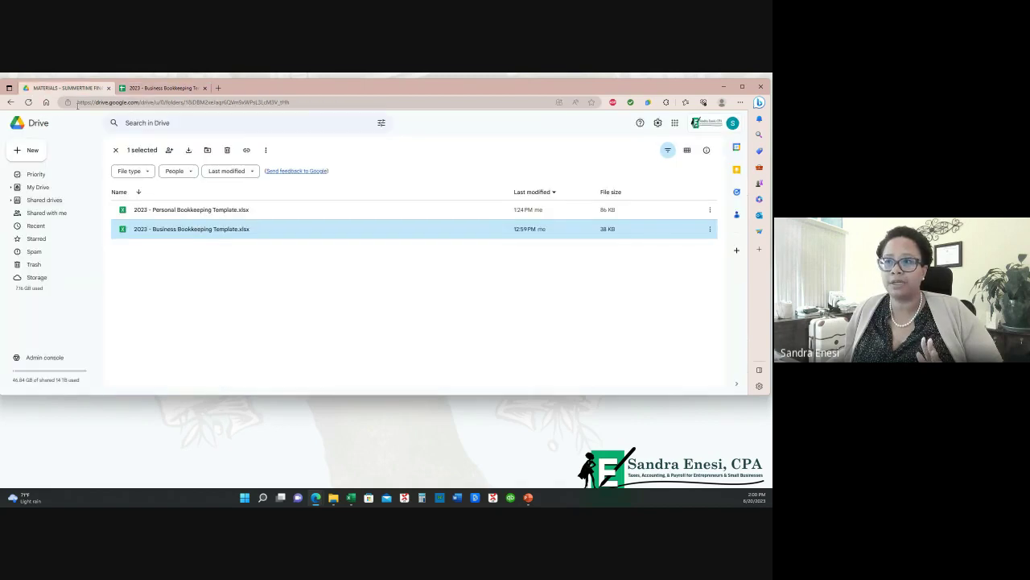
click(179, 212)
double_click(180, 212)
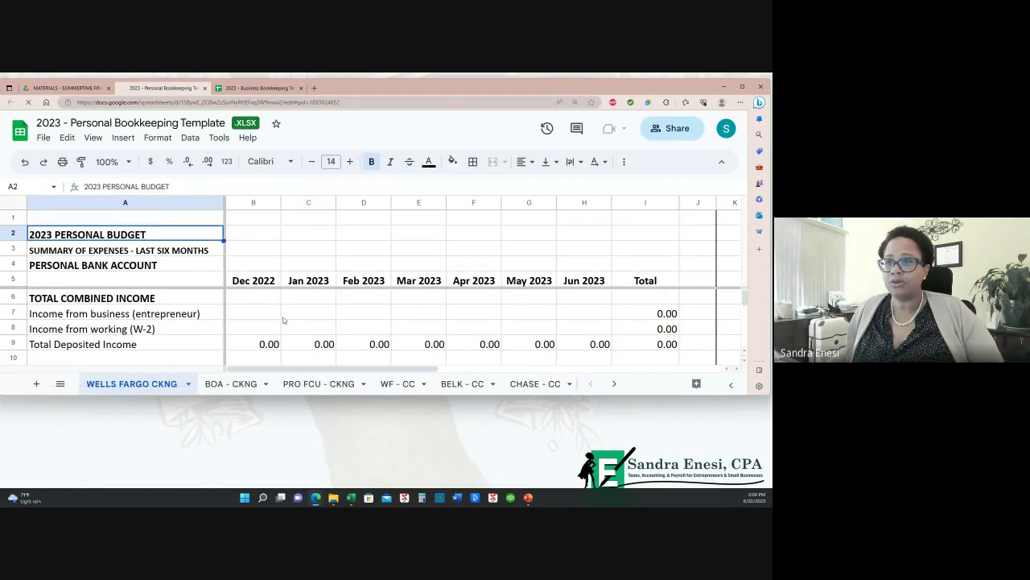
scroll(235, 304, down, 2)
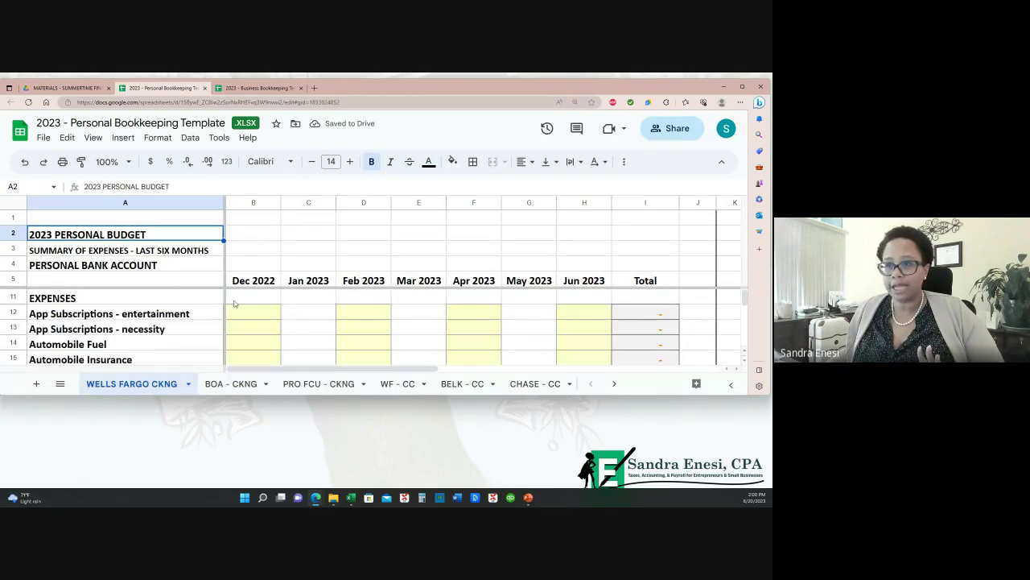
Duplicate the WELLS FARGO CKNG sheet and rename the copy "LMCU - XXXX".
right_click(147, 388)
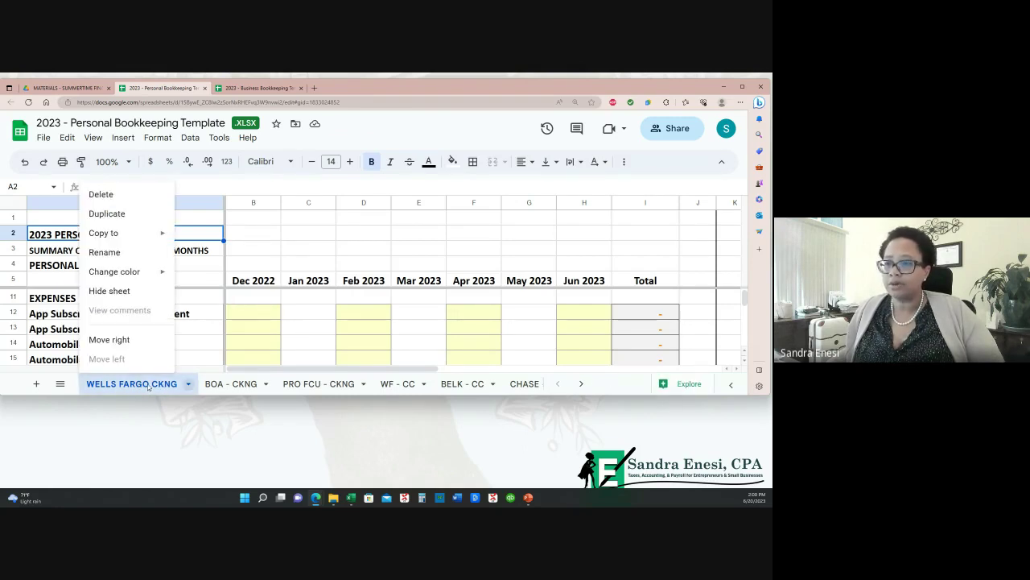
click(109, 213)
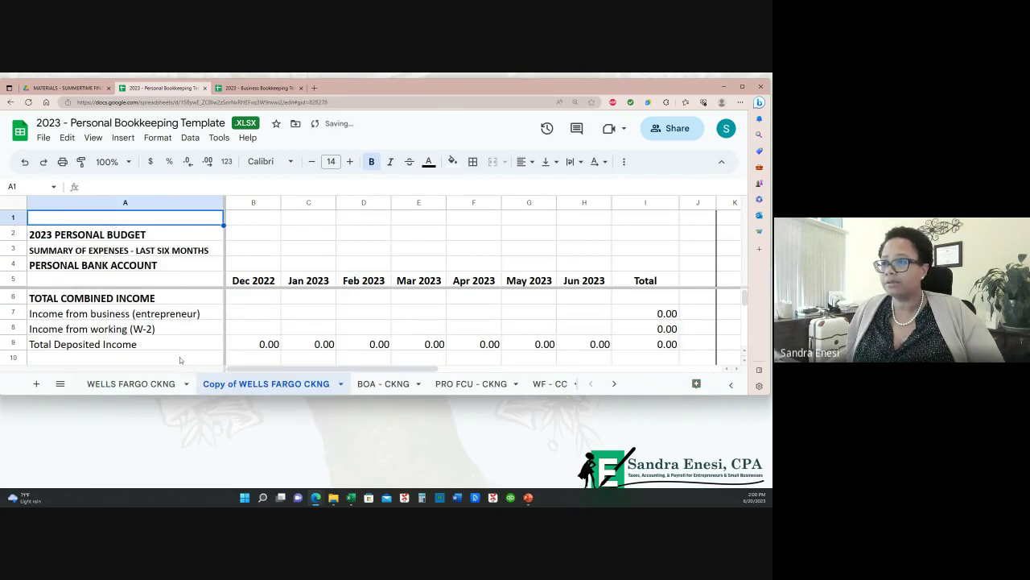
right_click(256, 385)
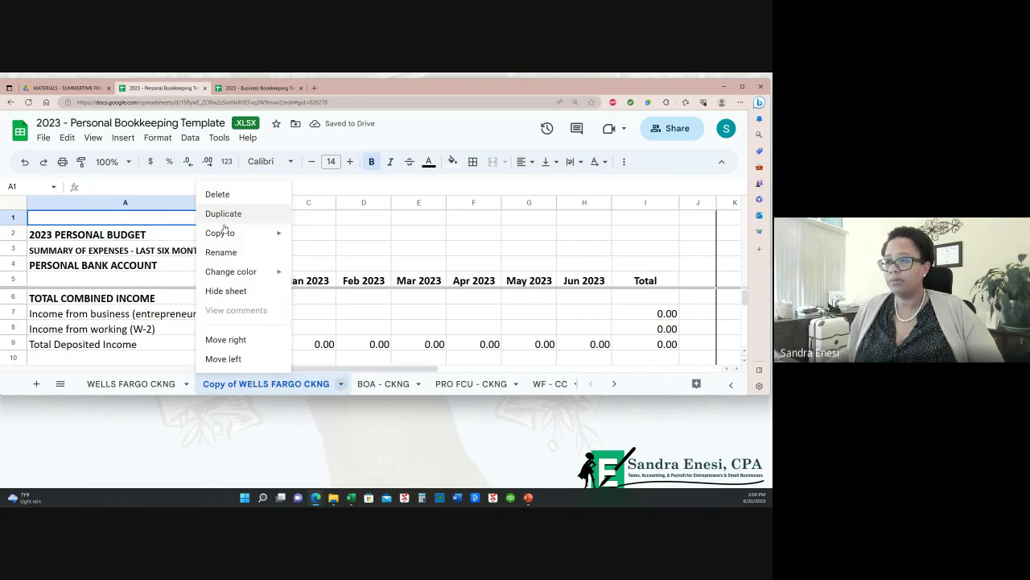
click(234, 249)
text(LM)
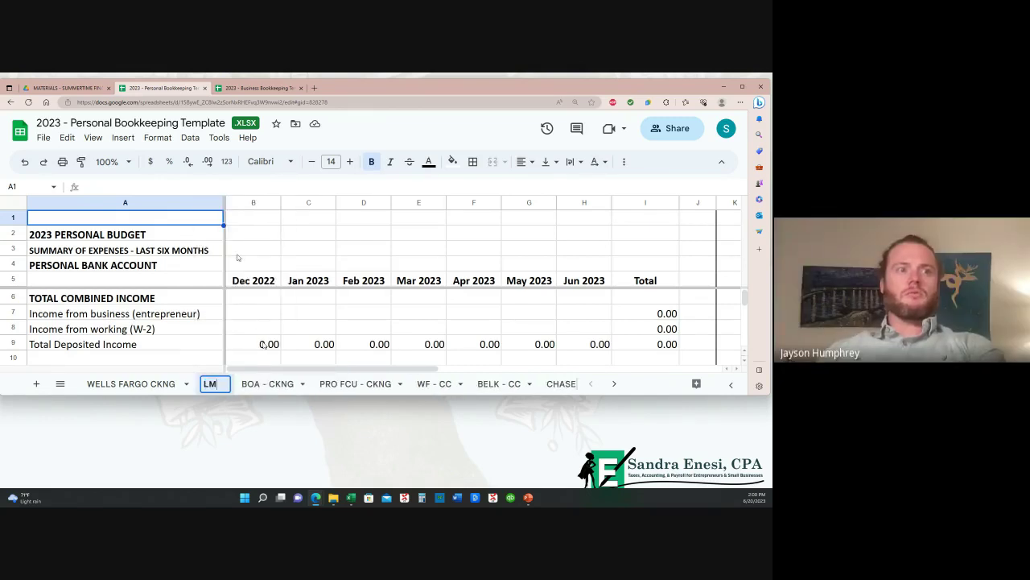
text(CU - )
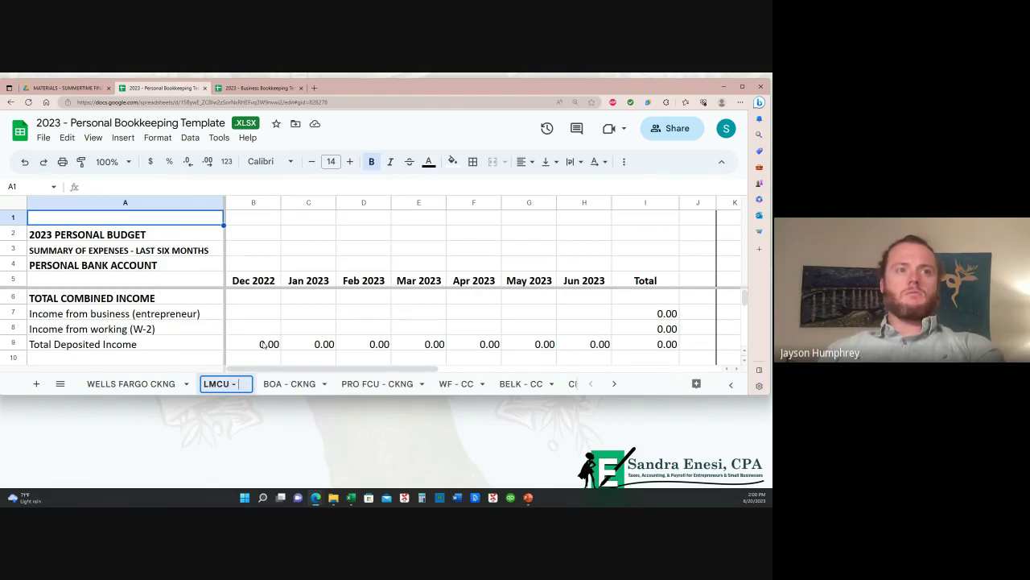
text(XXX)
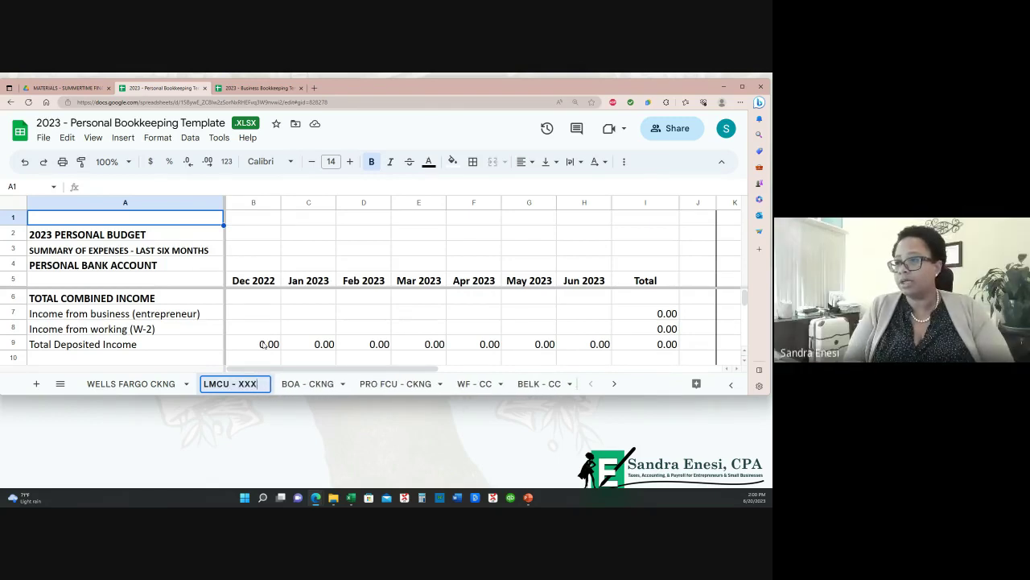
text(X)
key(Return)
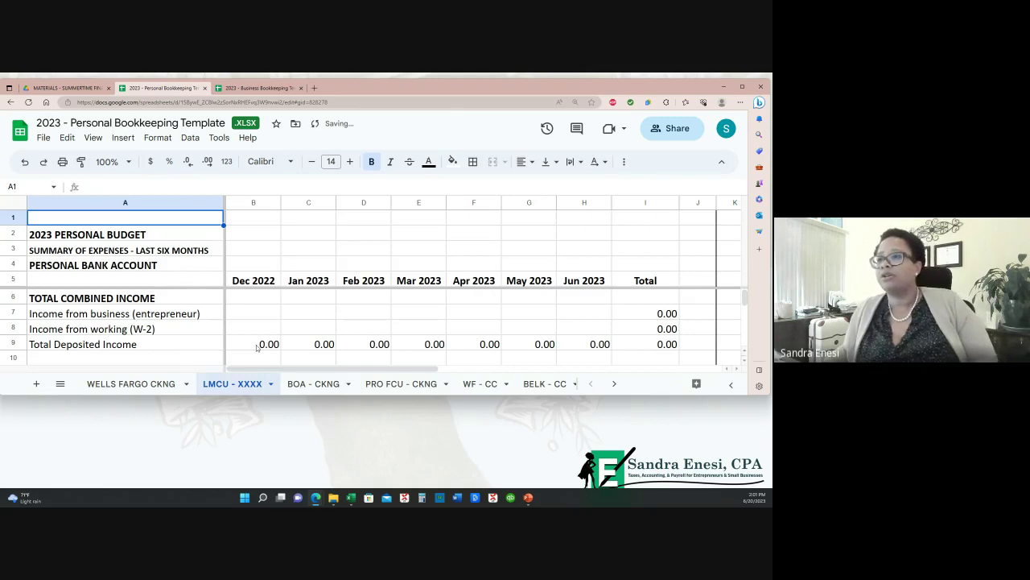
Examine the income rows and expense categories on the LMCU - XXXX sheet, from App Subscriptions down to the Balance Check.
click(256, 313)
scroll(161, 323, down, 3)
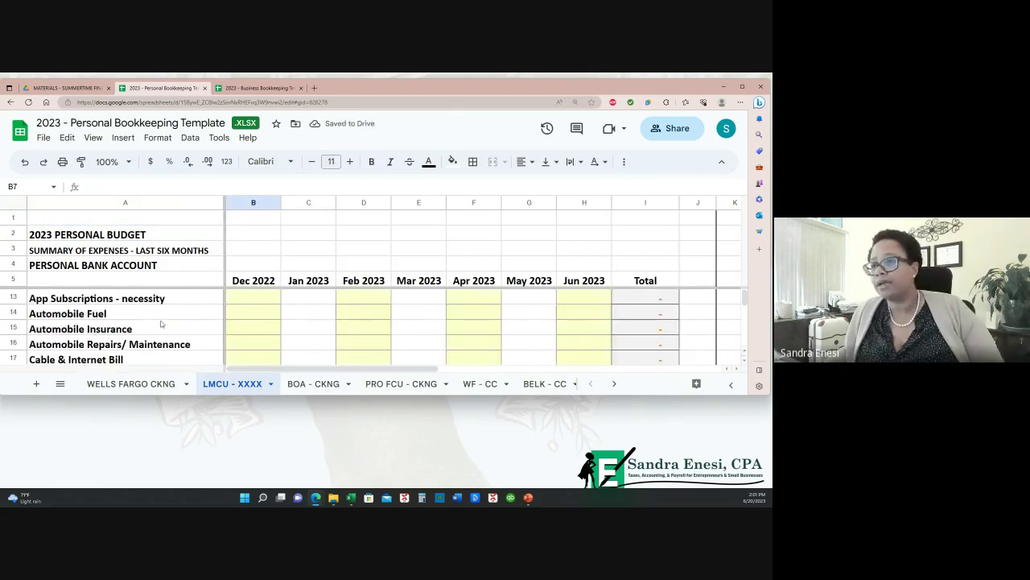
scroll(161, 324, up, 3)
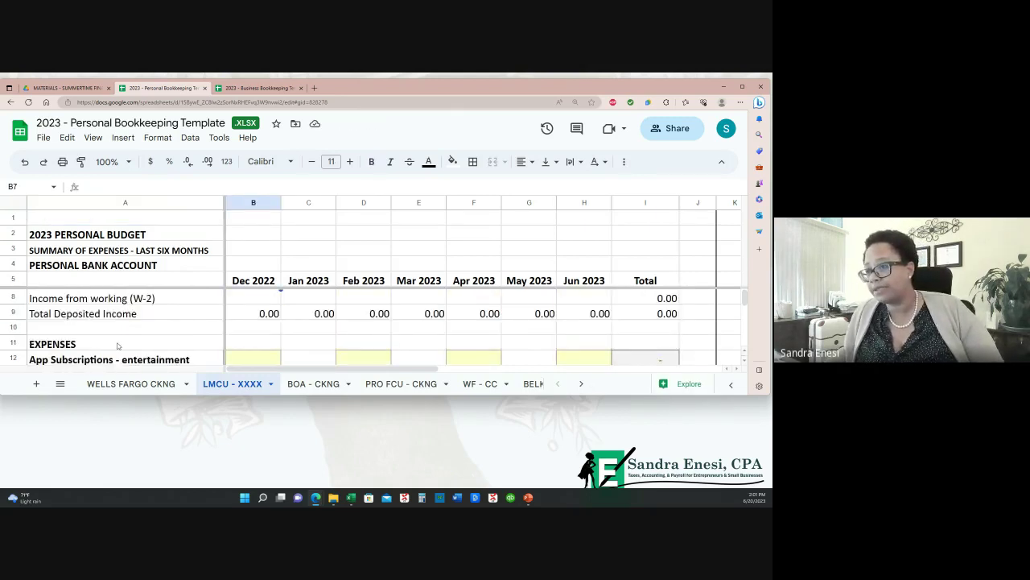
click(117, 344)
drag(392, 396, 392, 452)
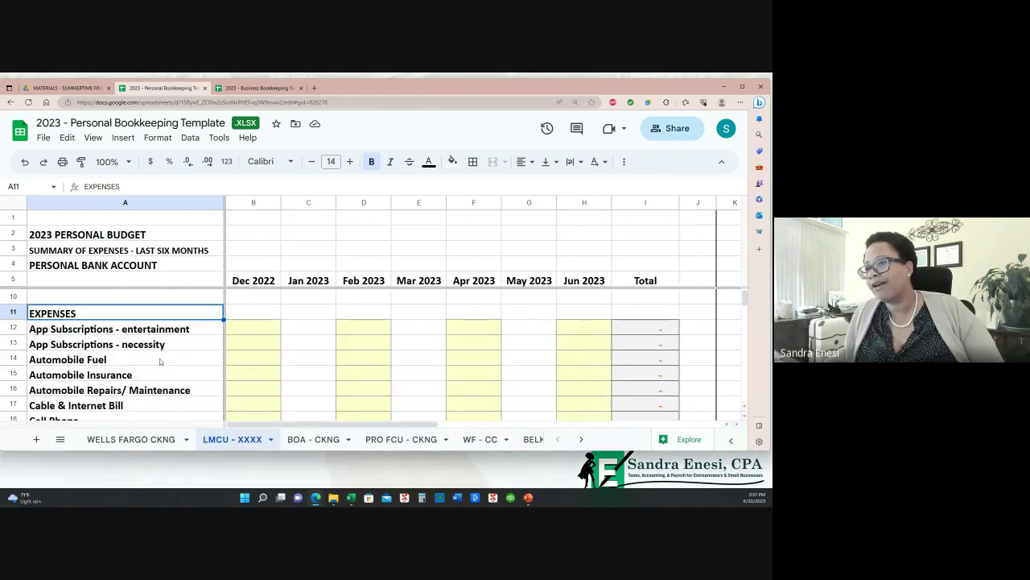
click(169, 332)
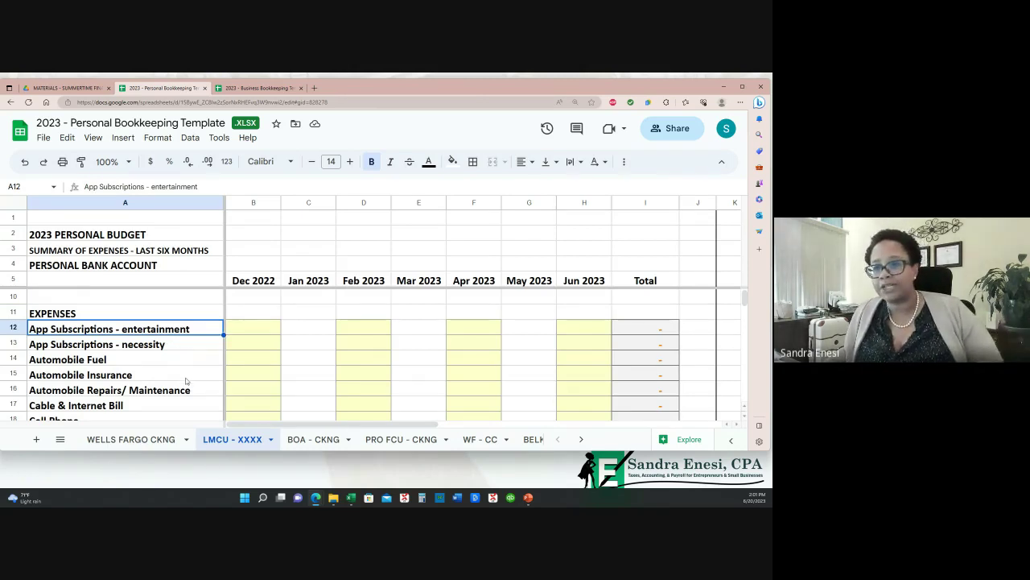
scroll(180, 379, down, 1)
click(169, 376)
click(162, 394)
scroll(163, 397, down, 2)
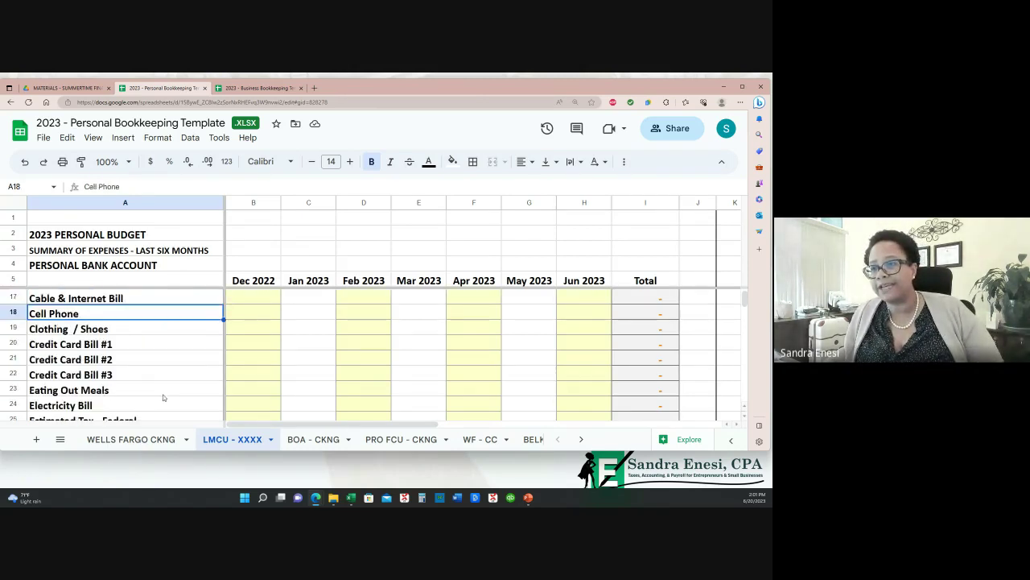
scroll(162, 395, down, 7)
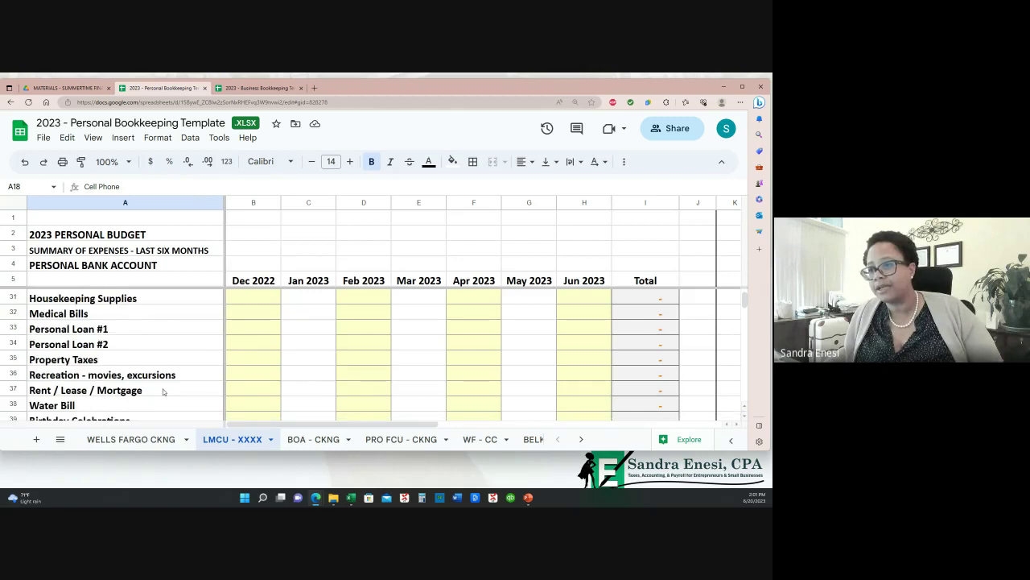
scroll(163, 389, down, 1)
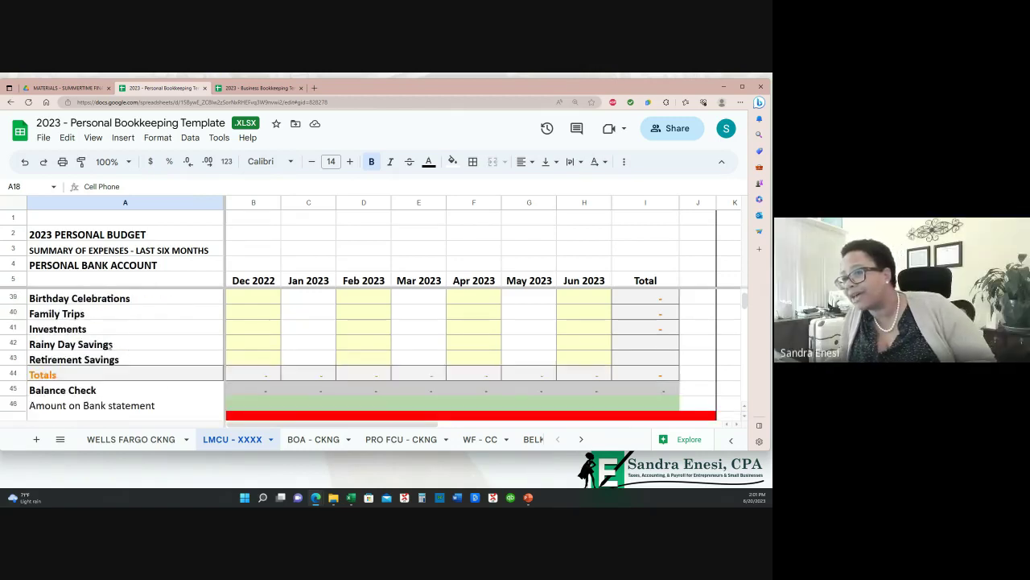
Replace the Investments category in cell A41 with "Invest in business name".
click(117, 330)
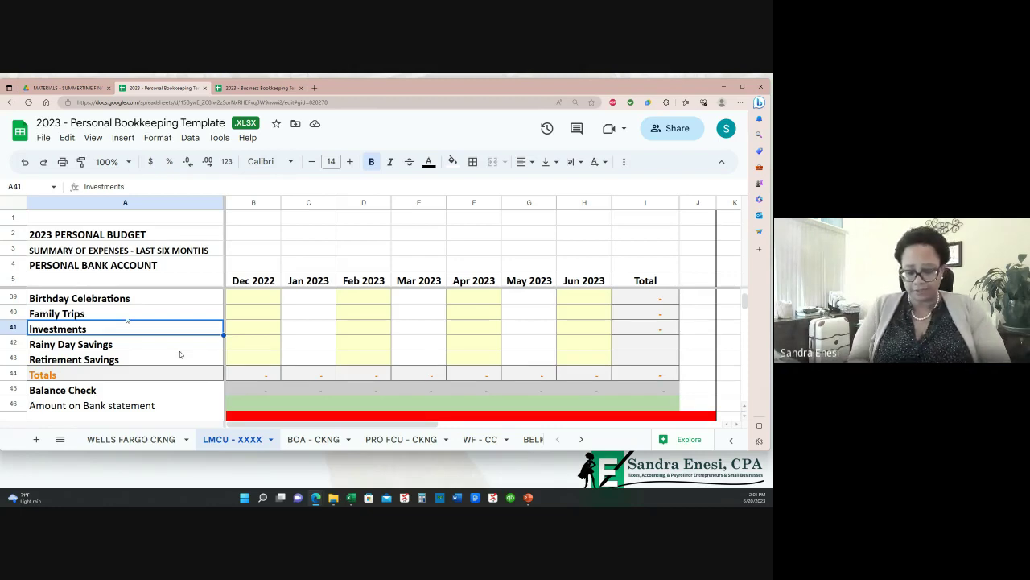
text(iNVESTME)
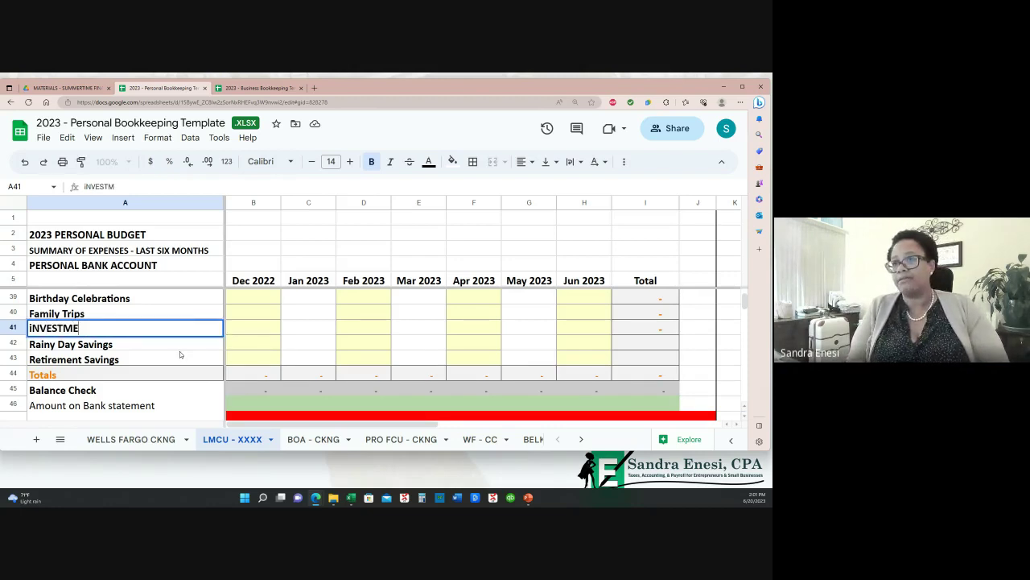
text(NT IN)
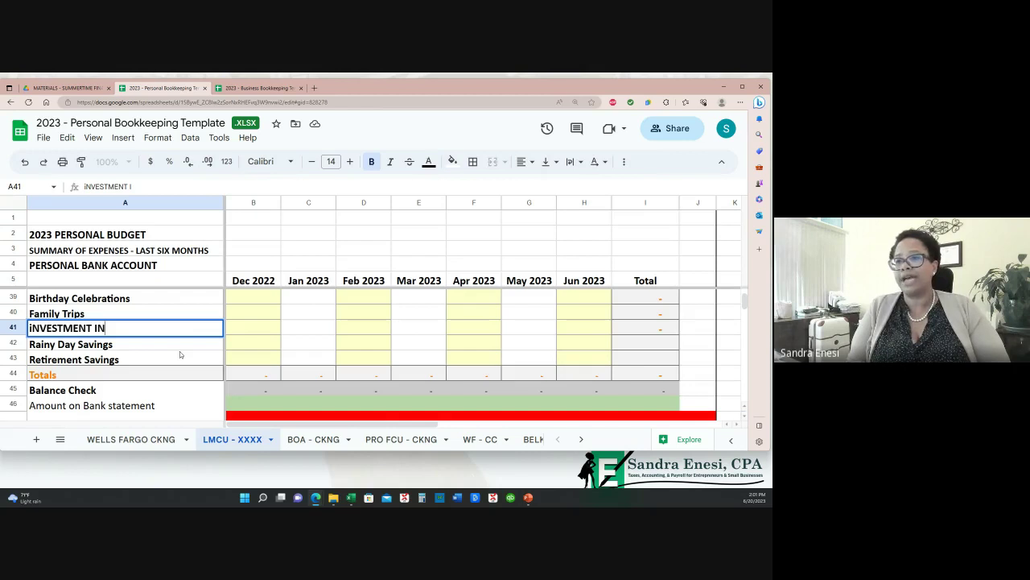
key(BackSpace)
key(BackSpace)
key(BackSpace)
key(BackSpace)
key(BackSpace)
key(BackSpace)
key(BackSpace)
key(BackSpace)
key(BackSpace)
key(BackSpace)
key(BackSpace)
key(BackSpace)
key(BackSpace)
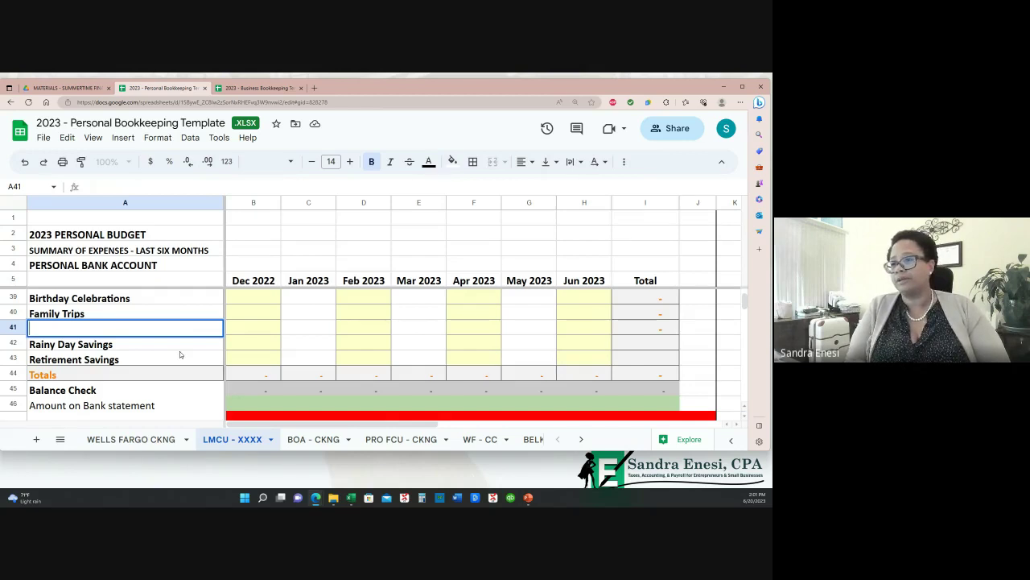
text(Inve)
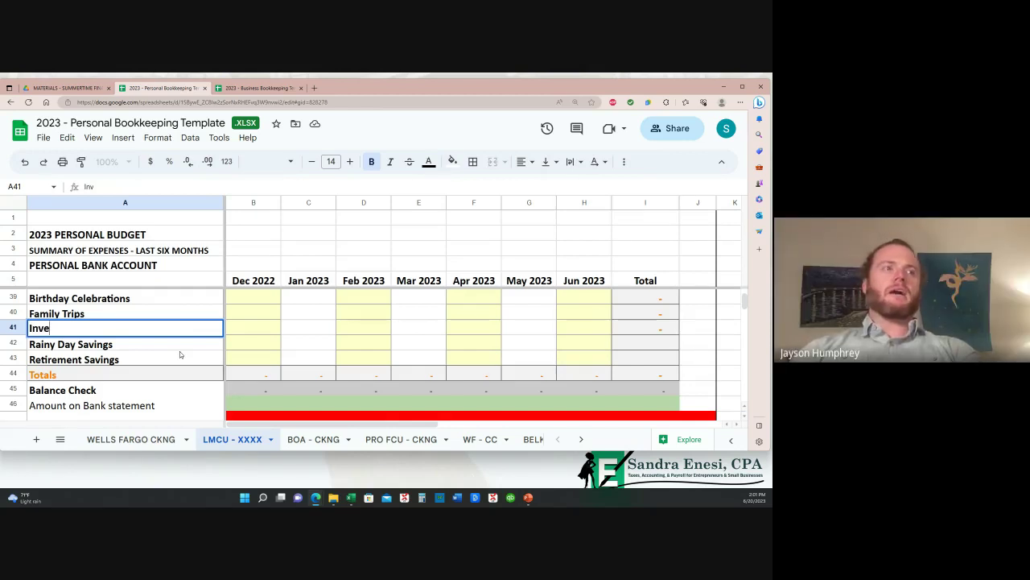
text(st in busines)
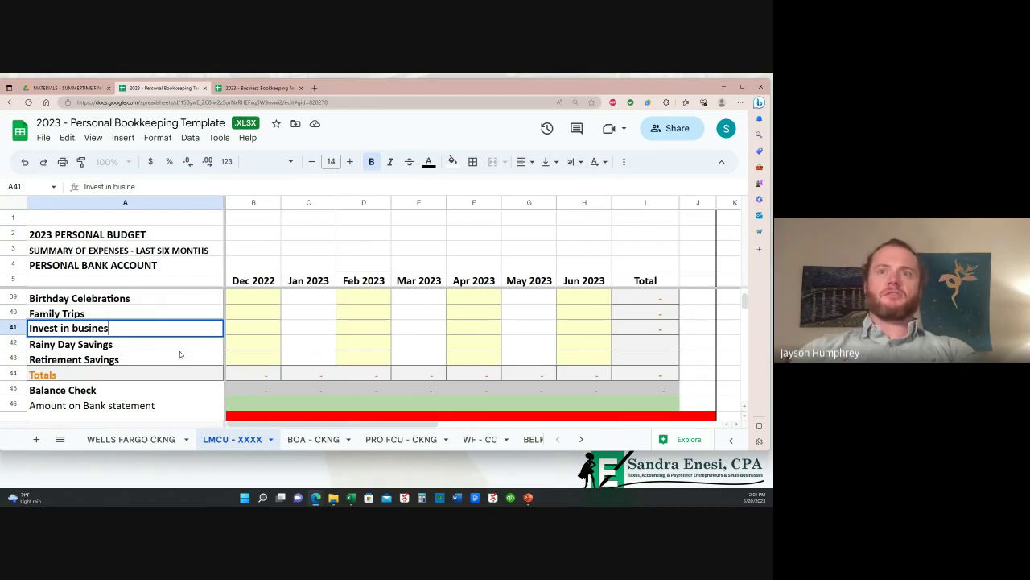
text(s name)
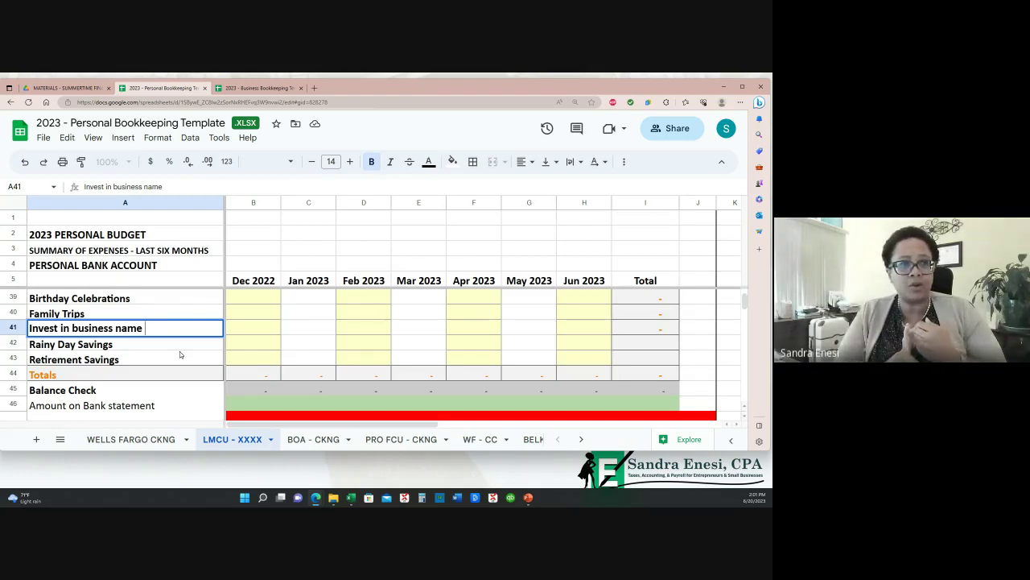
key(Return)
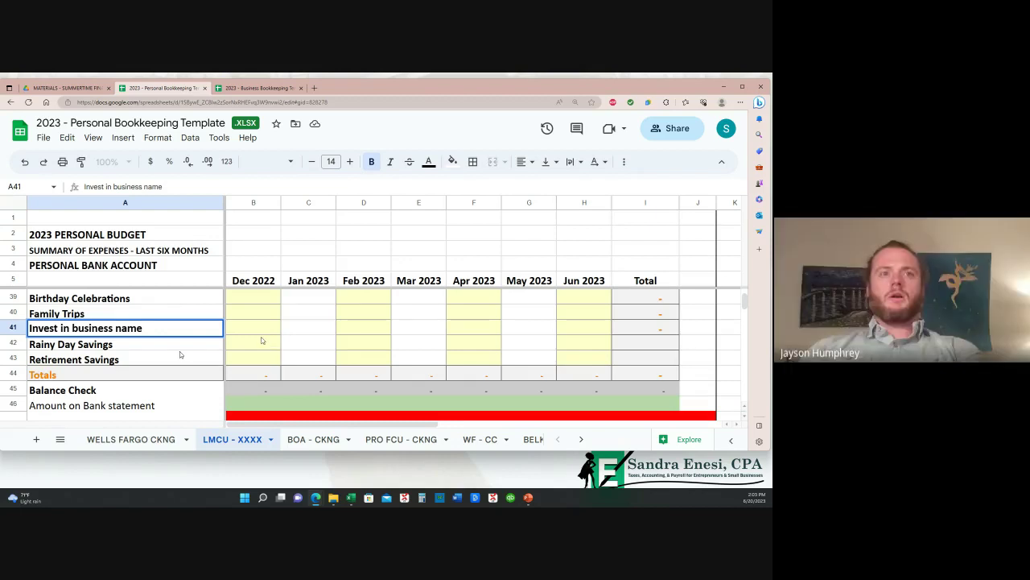
Copy the Total formula of the Invest in business name row down to the Rainy Day Savings and Retirement Savings rows.
click(654, 327)
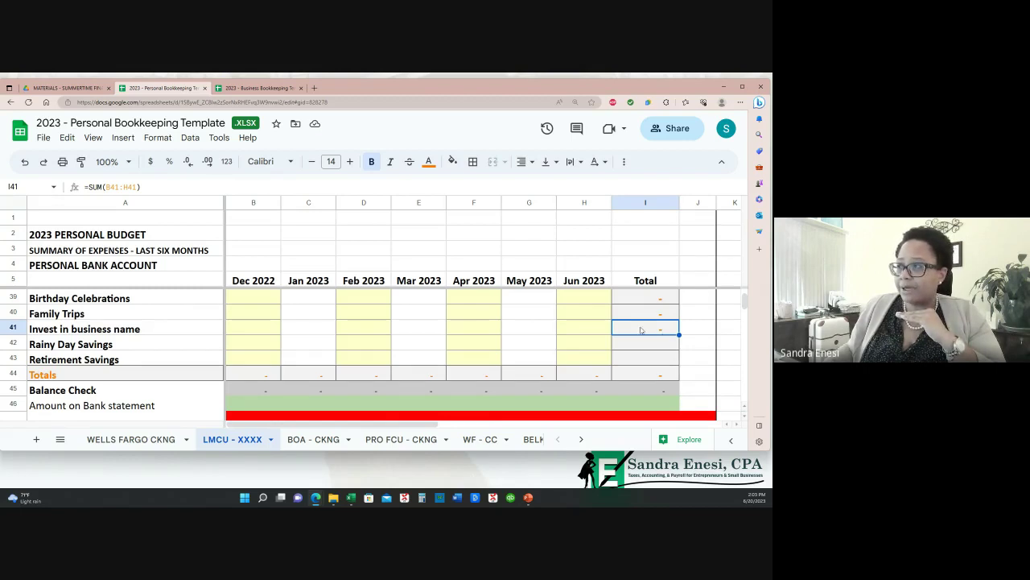
double_click(648, 332)
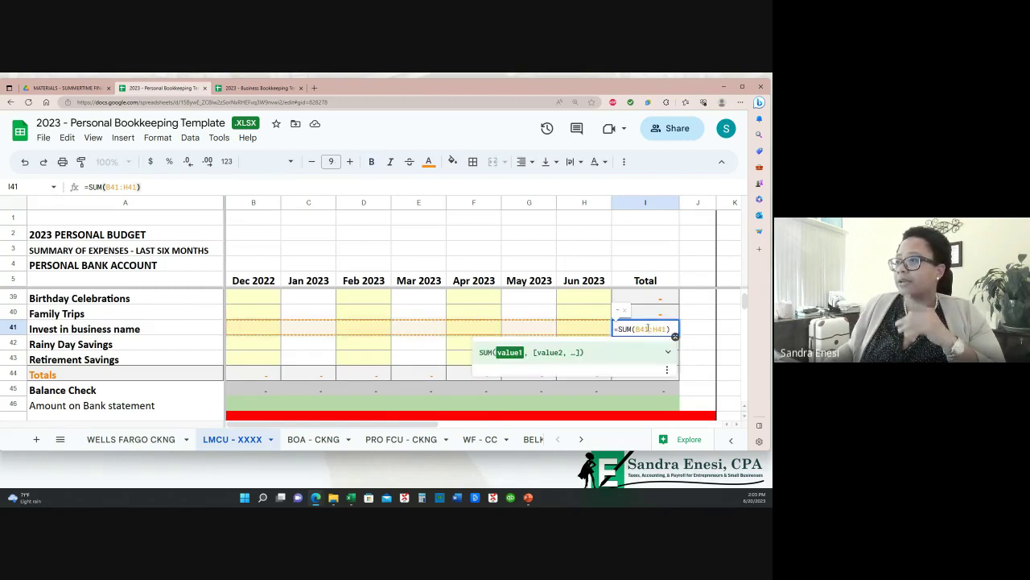
key(Escape)
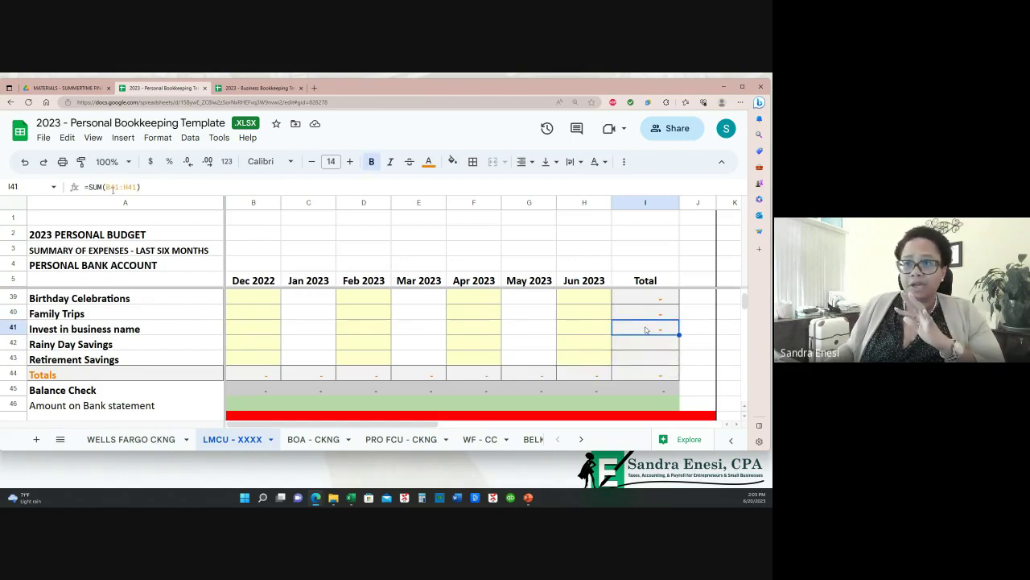
double_click(645, 330)
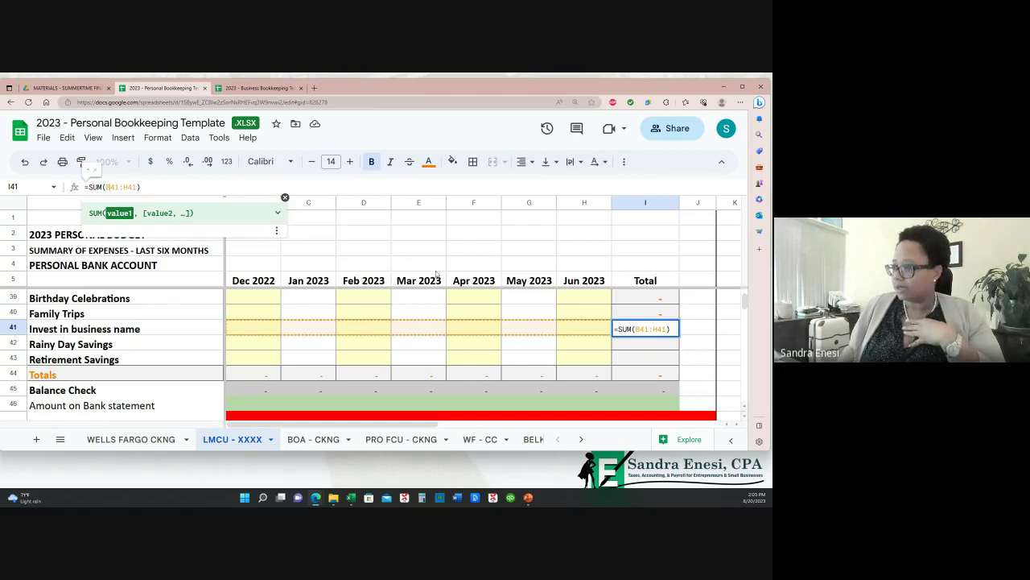
key(Return)
click(644, 332)
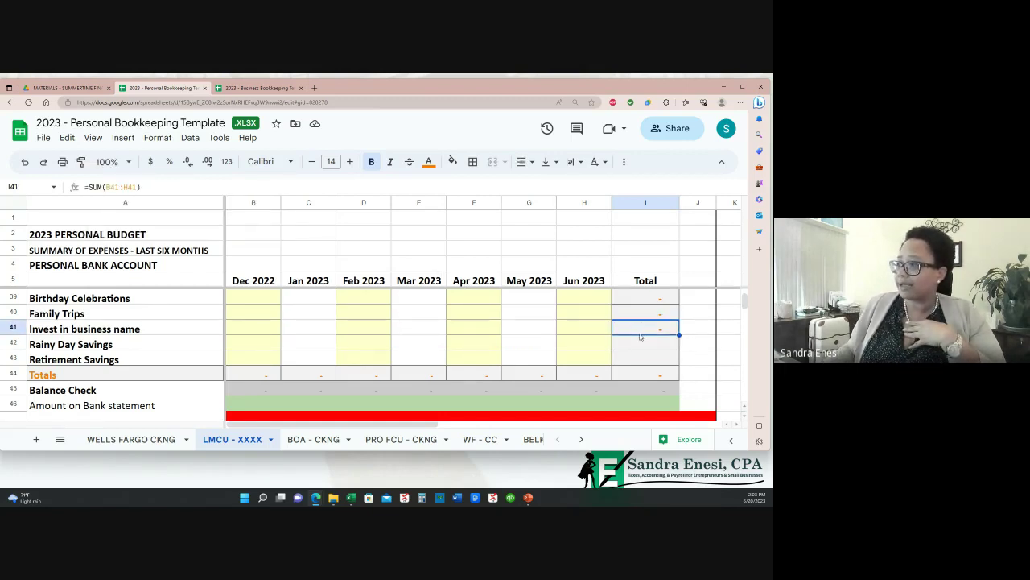
drag(680, 334, 676, 357)
click(644, 330)
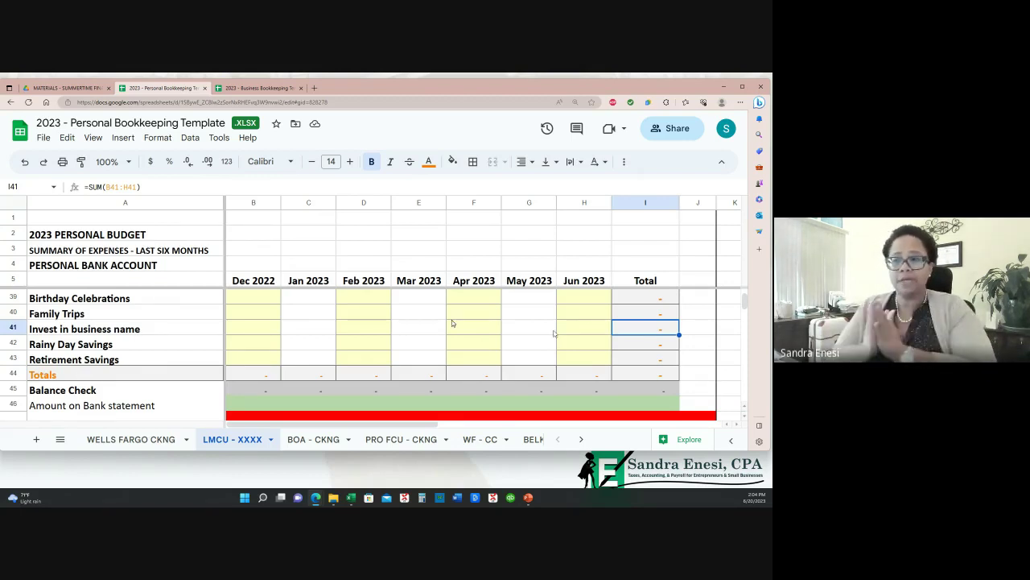
Look over the remaining account sheets of the personal template and view the COMBINED ACCOUNTS summary.
key(ctrl+shift+Page_Up)
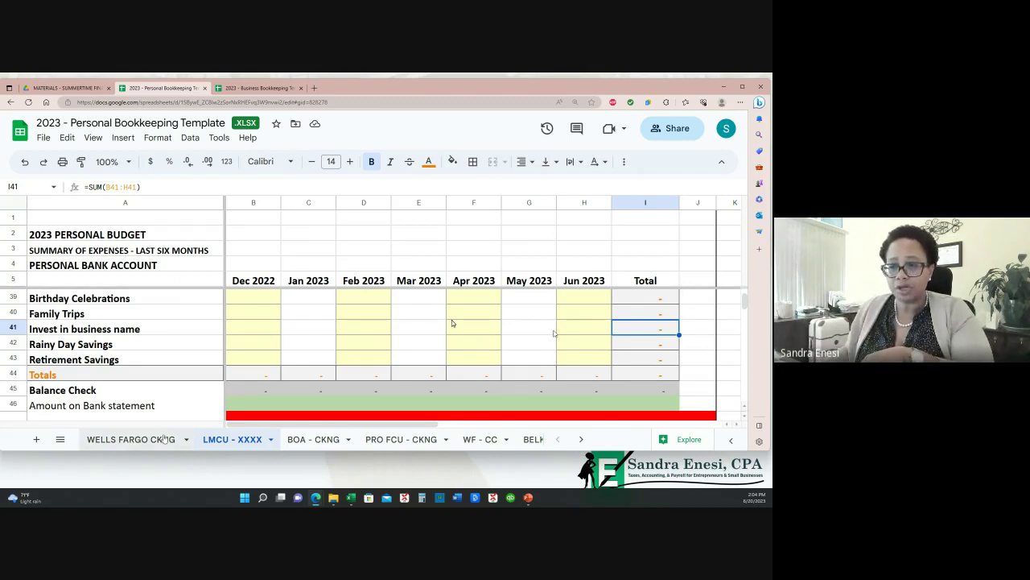
click(223, 441)
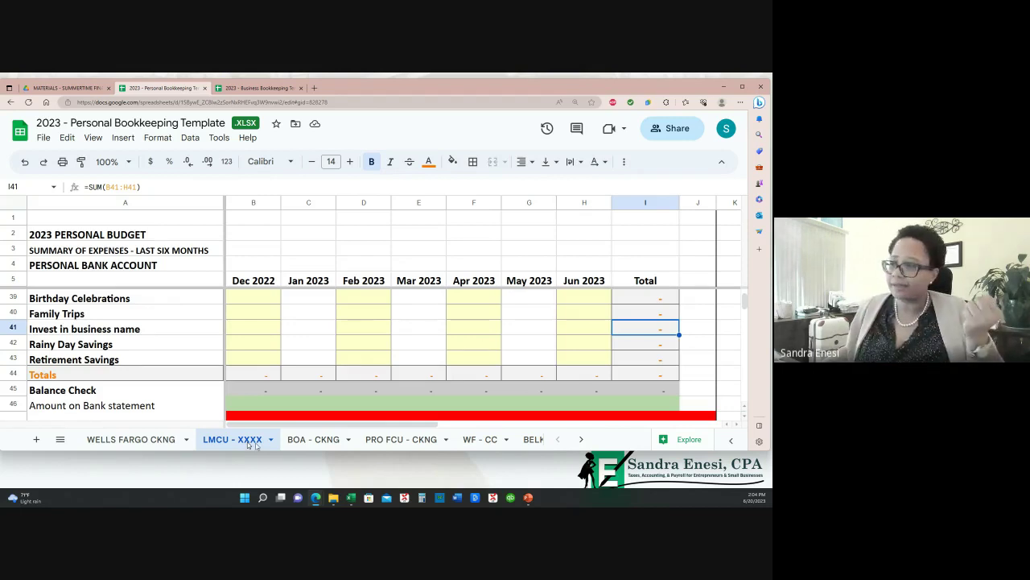
click(580, 438)
click(580, 439)
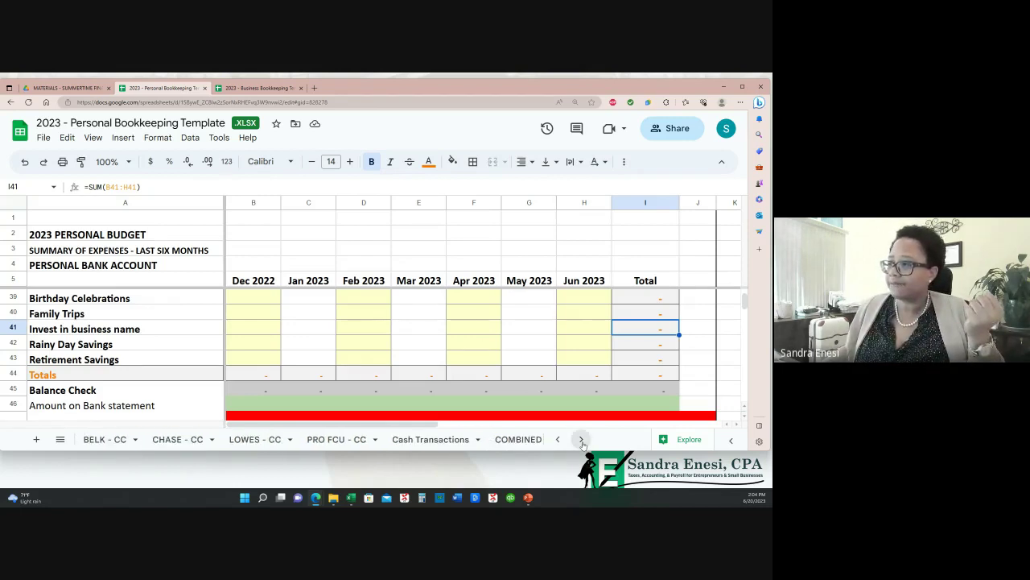
click(580, 438)
click(474, 439)
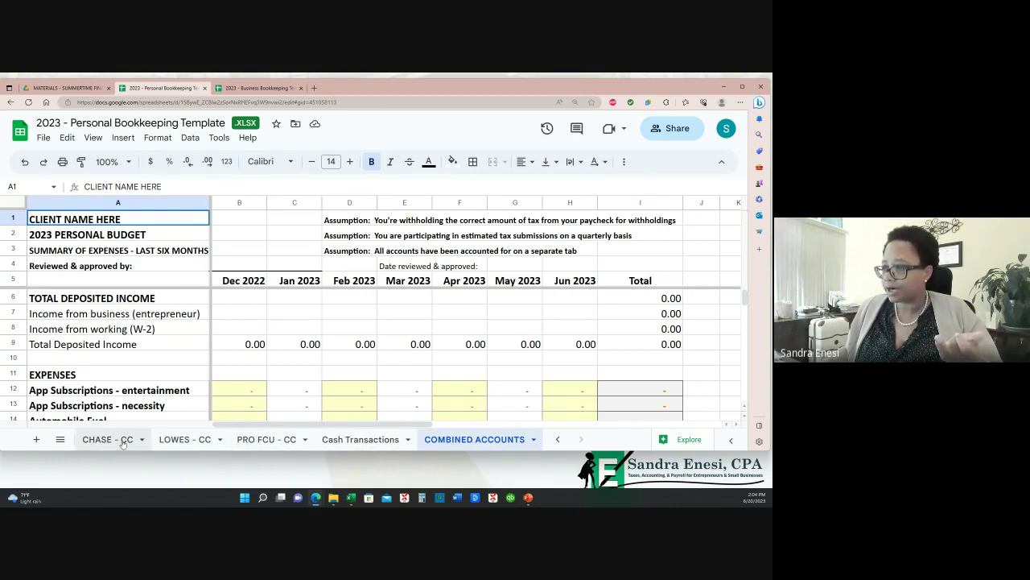
click(557, 439)
click(557, 439)
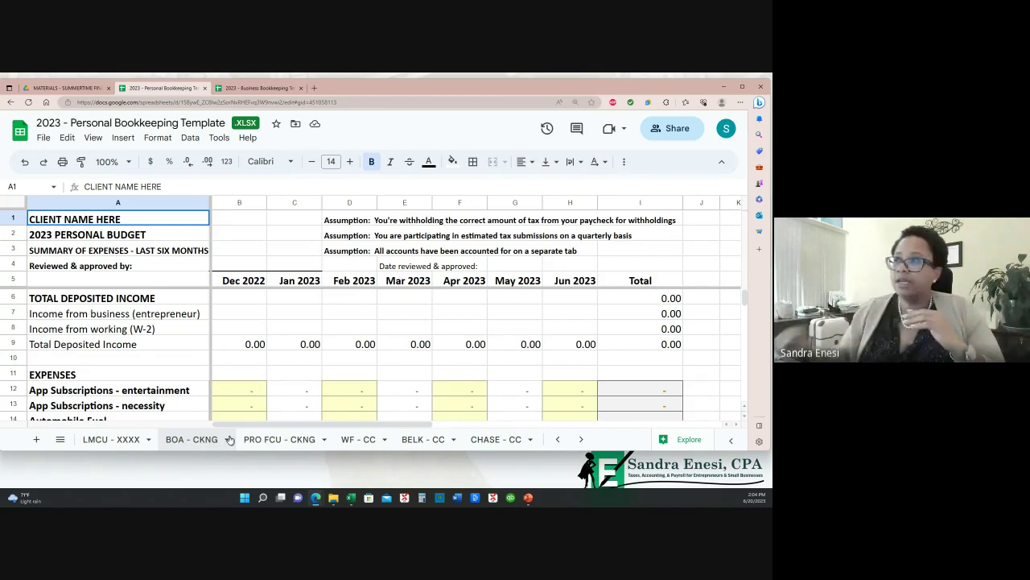
Review the expense categories on the LMCU - XXXX sheet, including Grooming, Gym Membership, Health and Housekeeping Supplies.
click(124, 442)
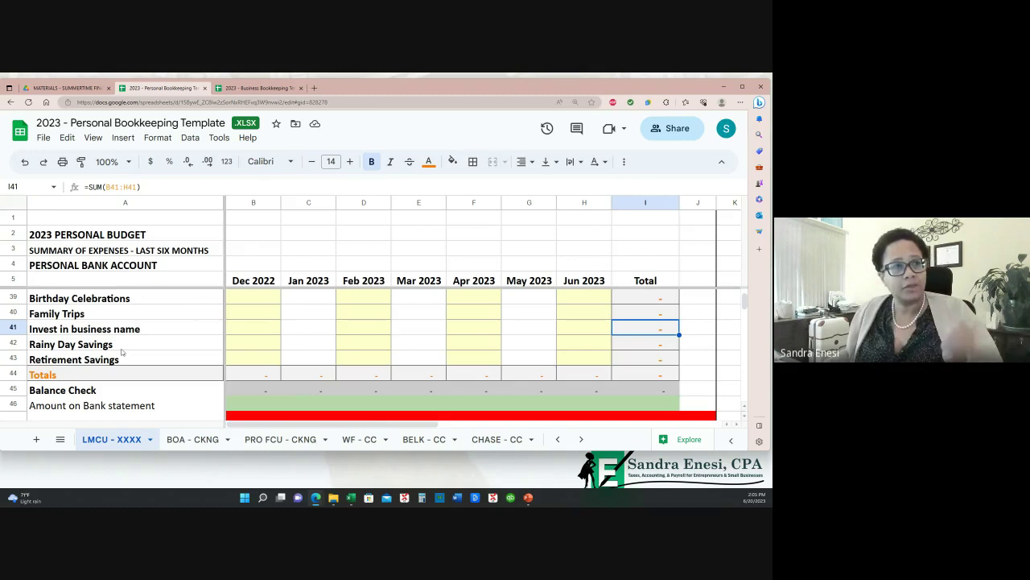
click(131, 311)
scroll(137, 330, up, 4)
click(129, 319)
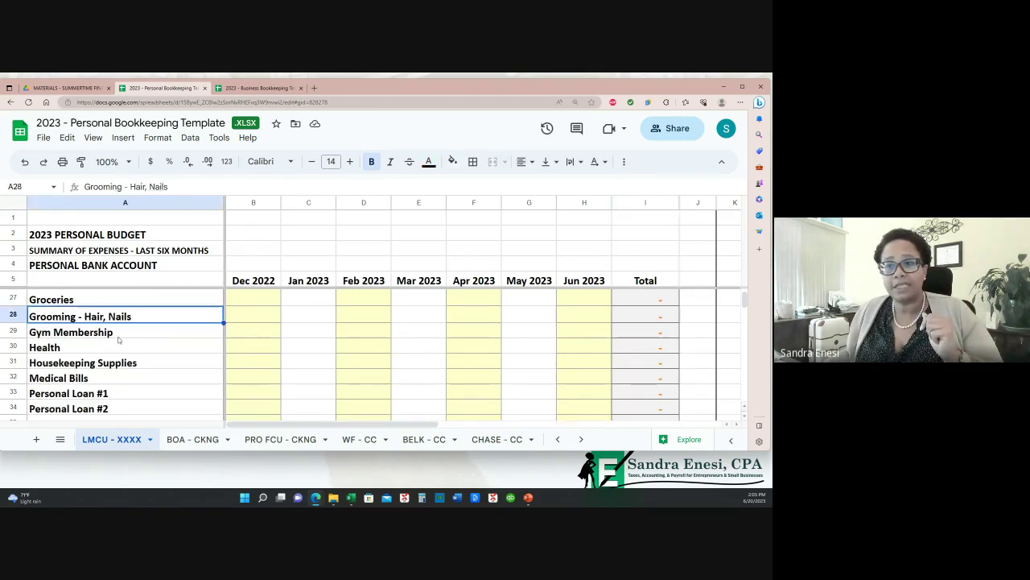
click(118, 334)
click(133, 364)
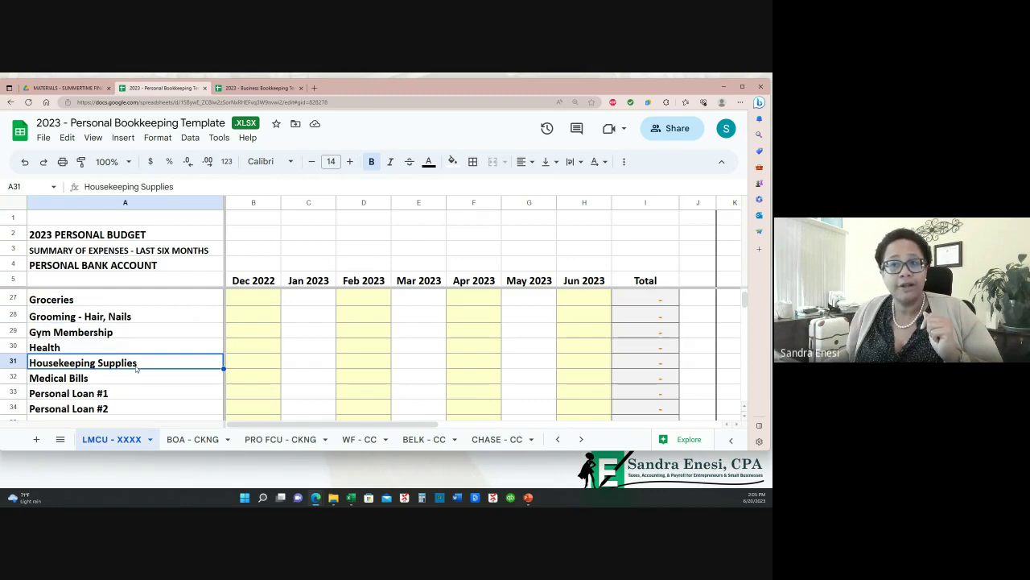
click(119, 348)
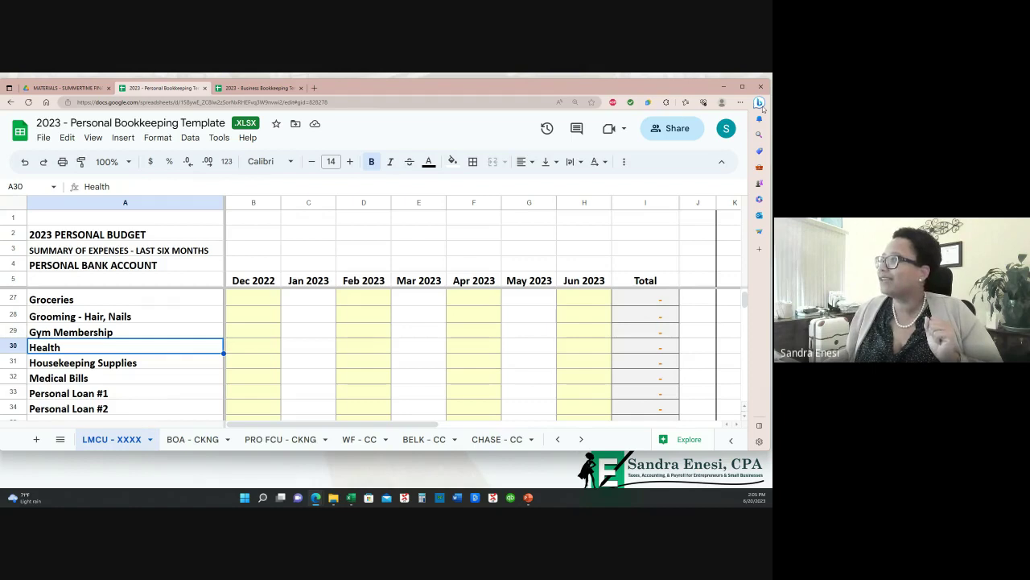
key(alt+Tab)
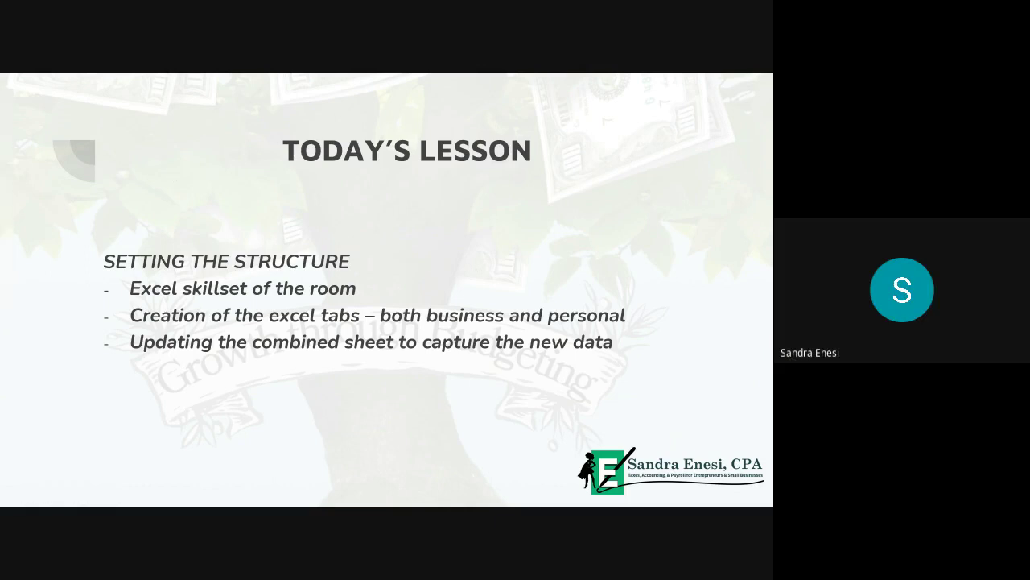
key(alt+Tab)
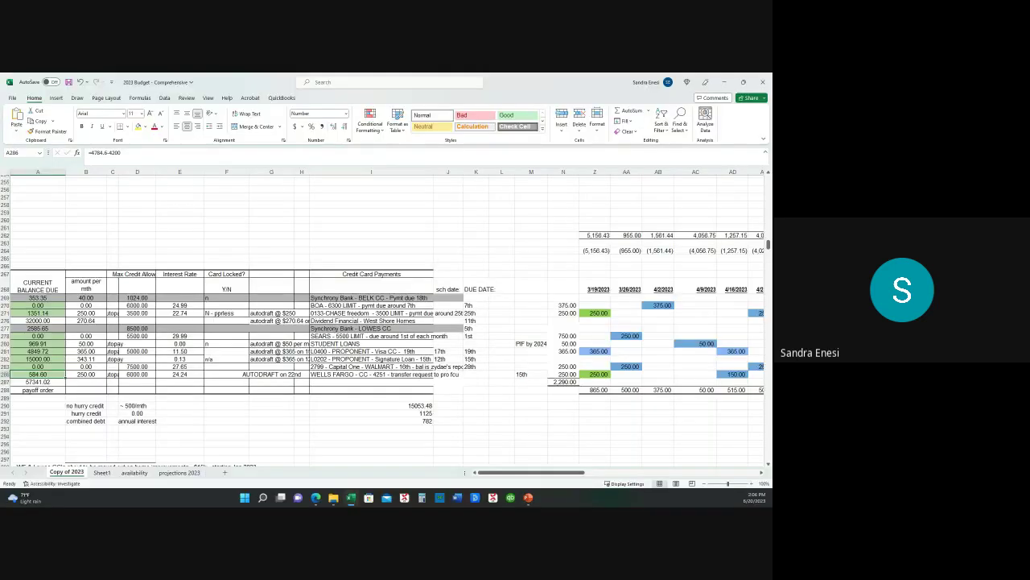
key(alt+Tab)
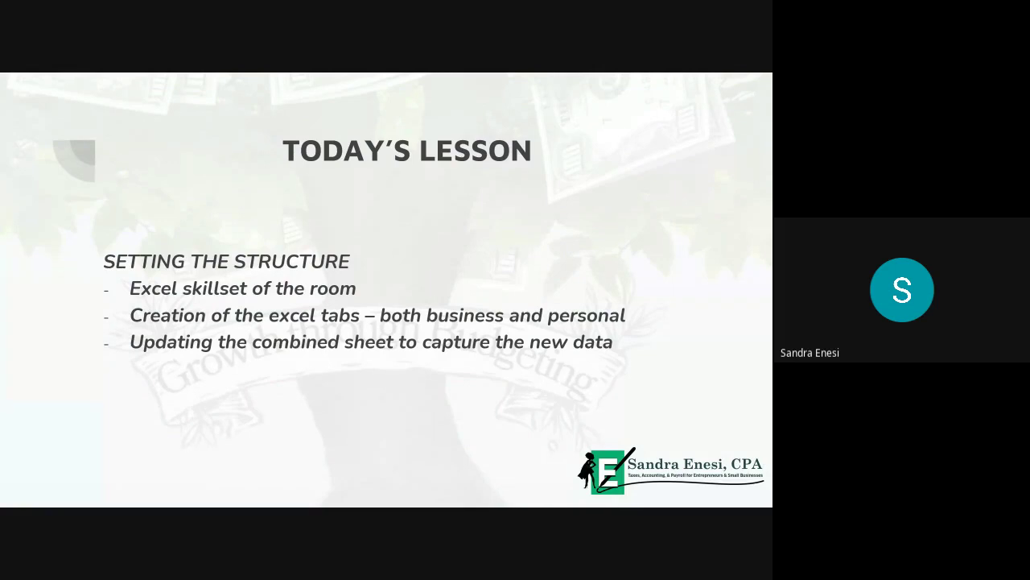
key(alt+Tab)
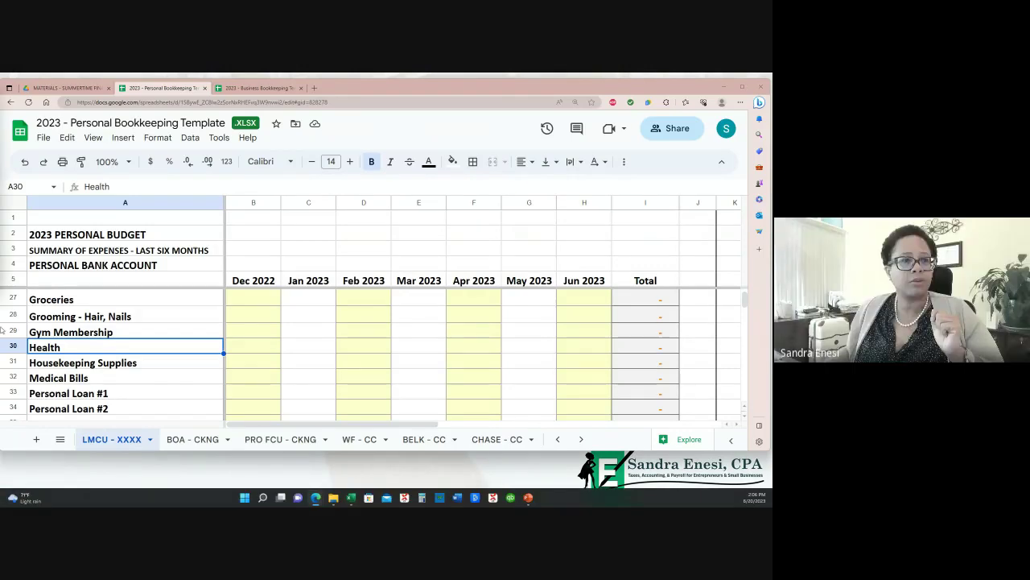
click(481, 348)
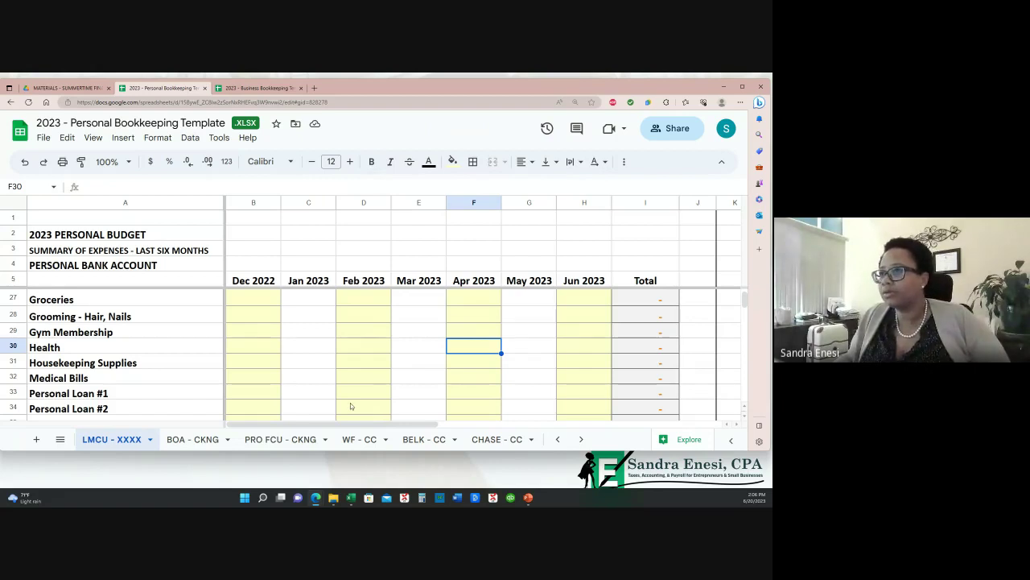
Open the 2023 - Business Bookkeeping Template and look through its Wells Fargo, credit card, Cash Transactions and COMBINED ACCOUNTS sheets.
click(278, 88)
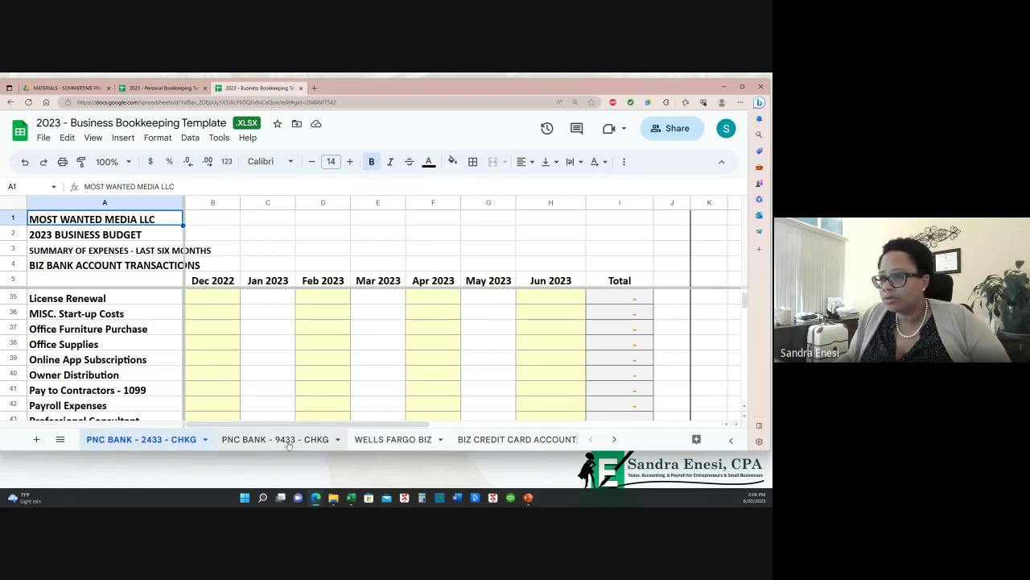
click(396, 441)
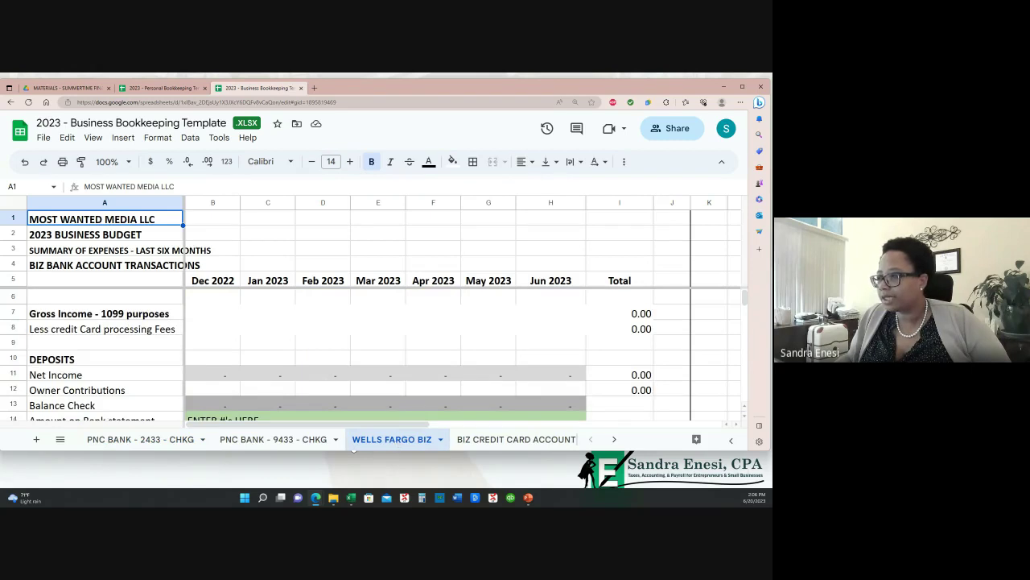
click(491, 440)
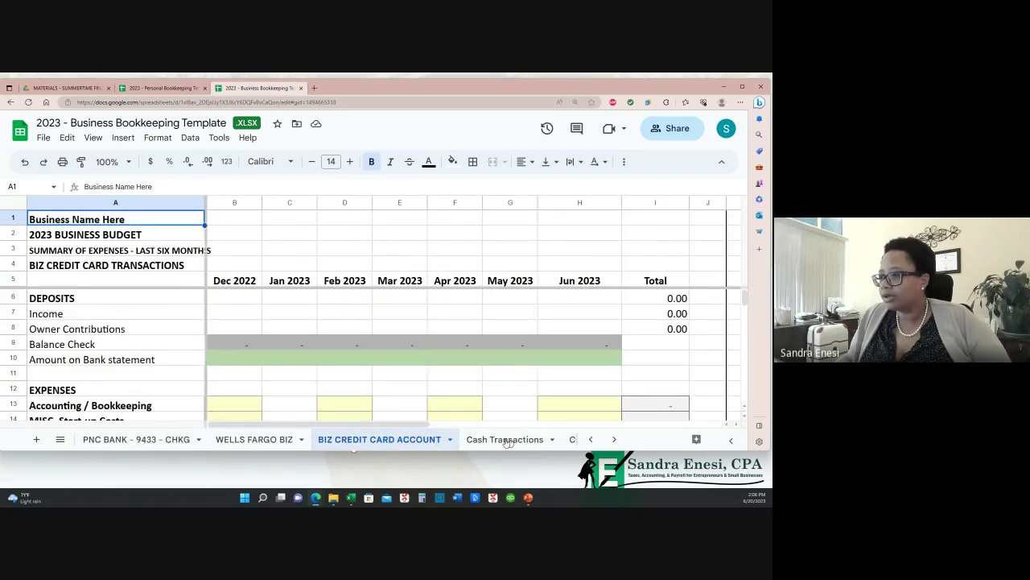
click(508, 441)
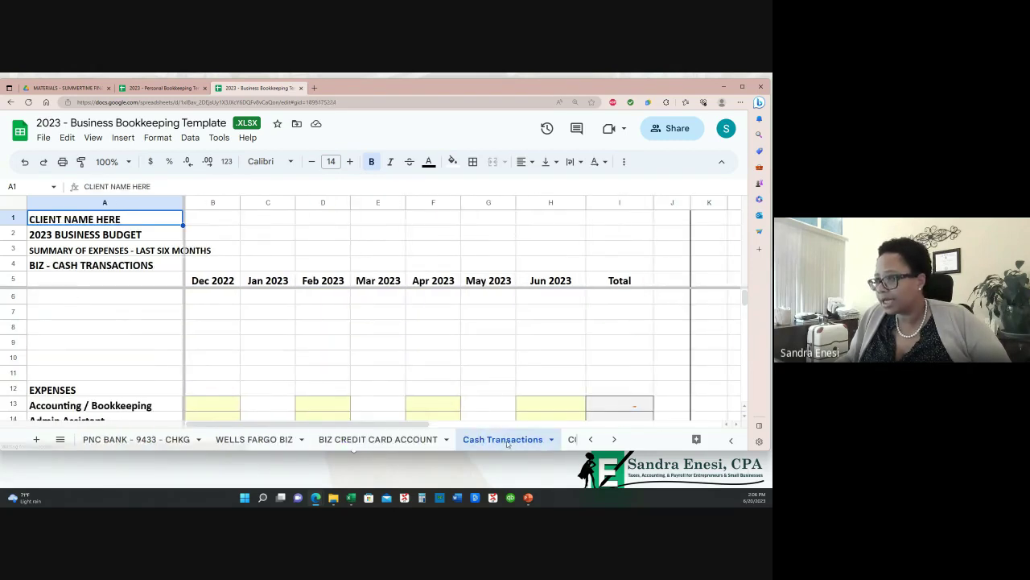
click(571, 440)
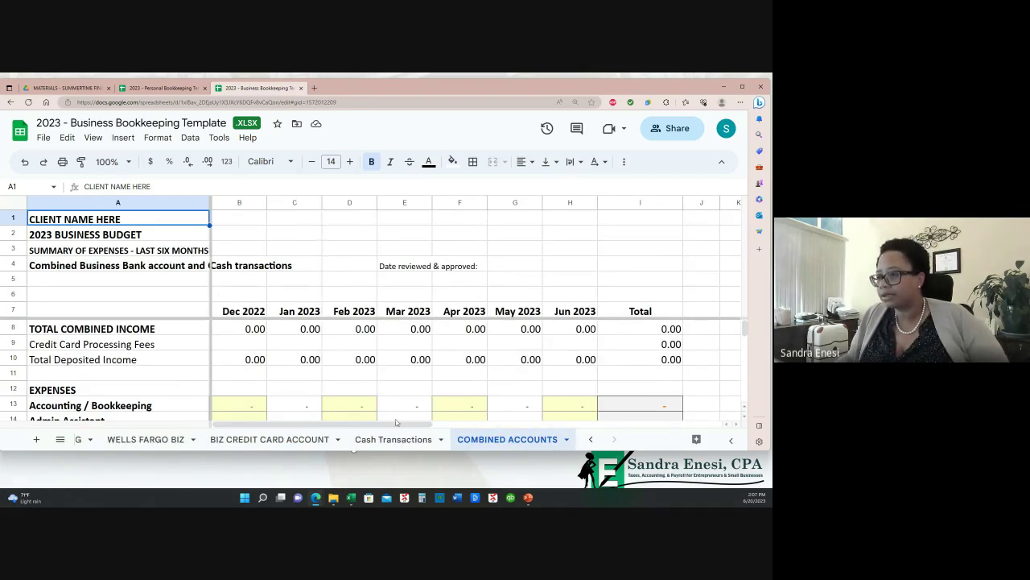
click(153, 440)
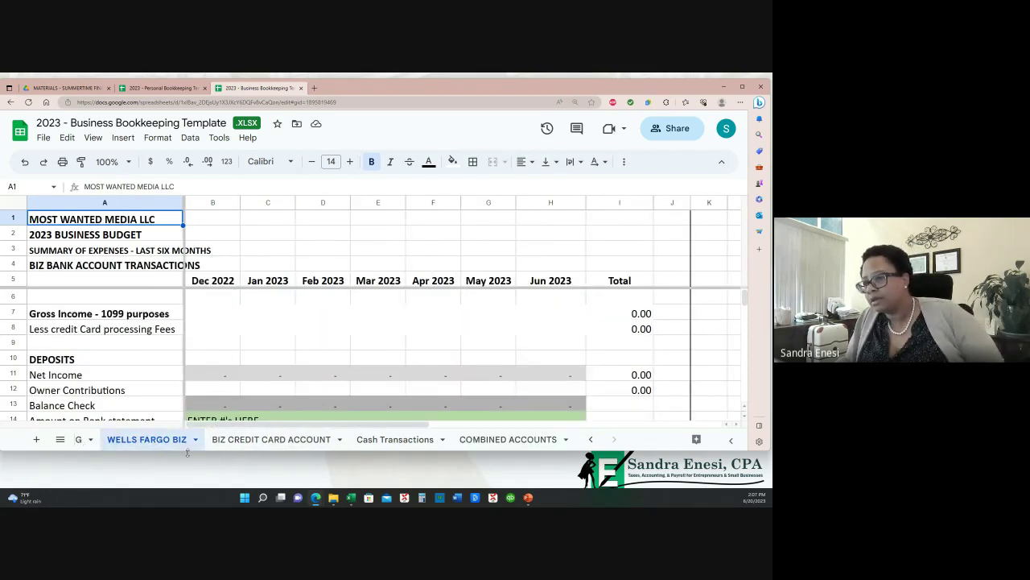
Examine the expense categories on the first PNC BANK checking sheet, up to the Accounting / Bookkeeping row.
click(591, 442)
click(137, 438)
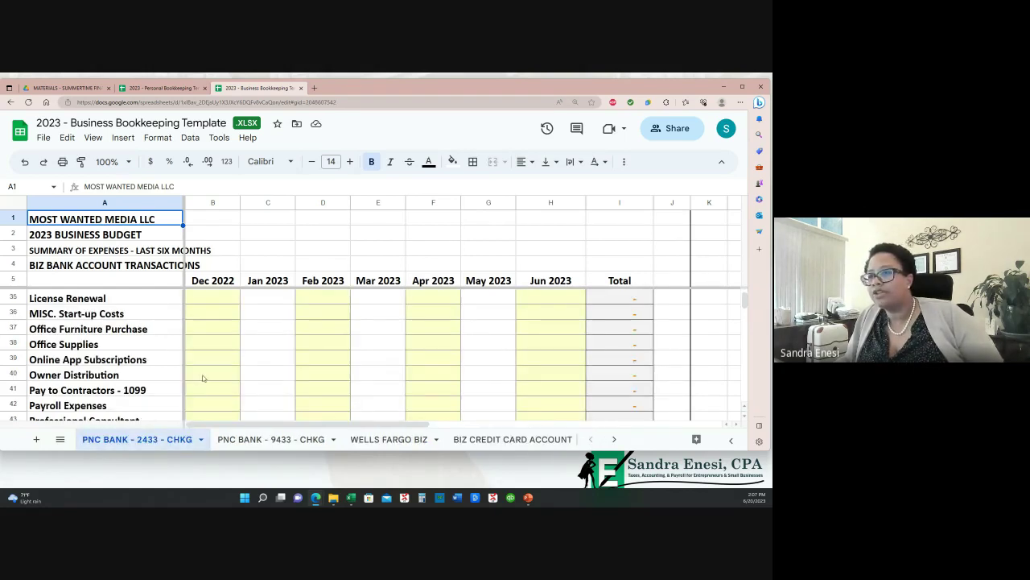
scroll(66, 341, up, 2)
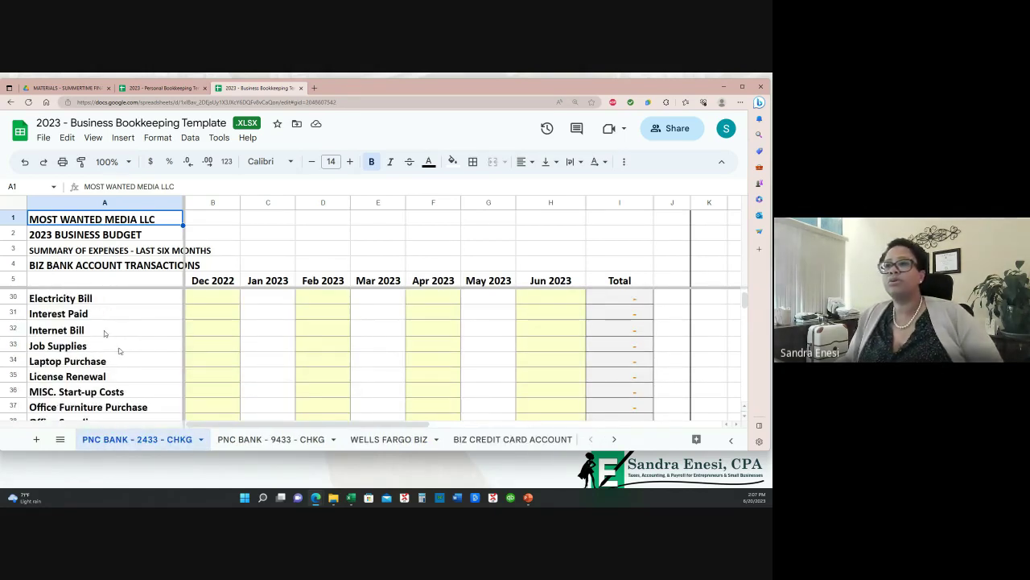
scroll(93, 347, up, 2)
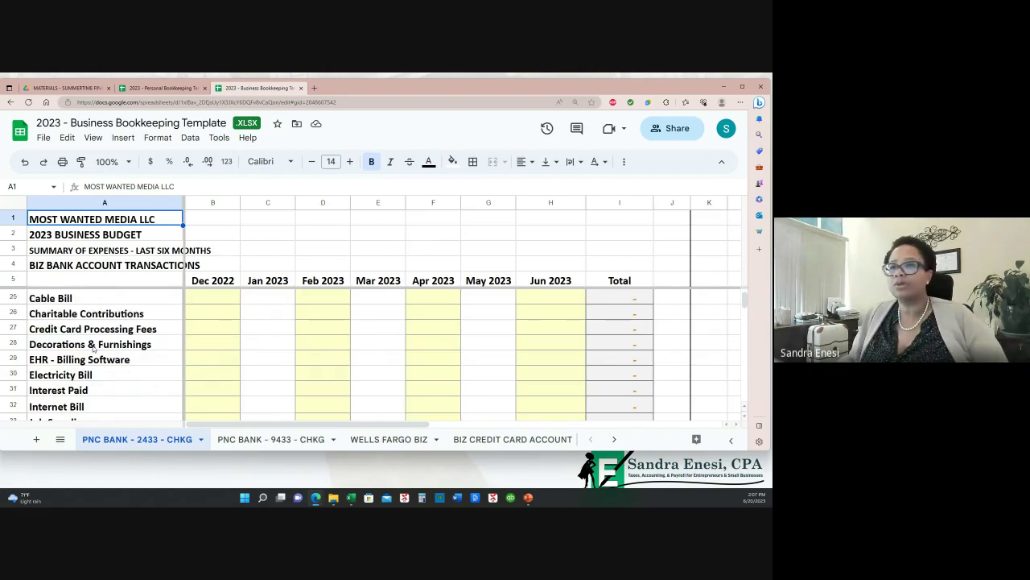
scroll(119, 336, up, 3)
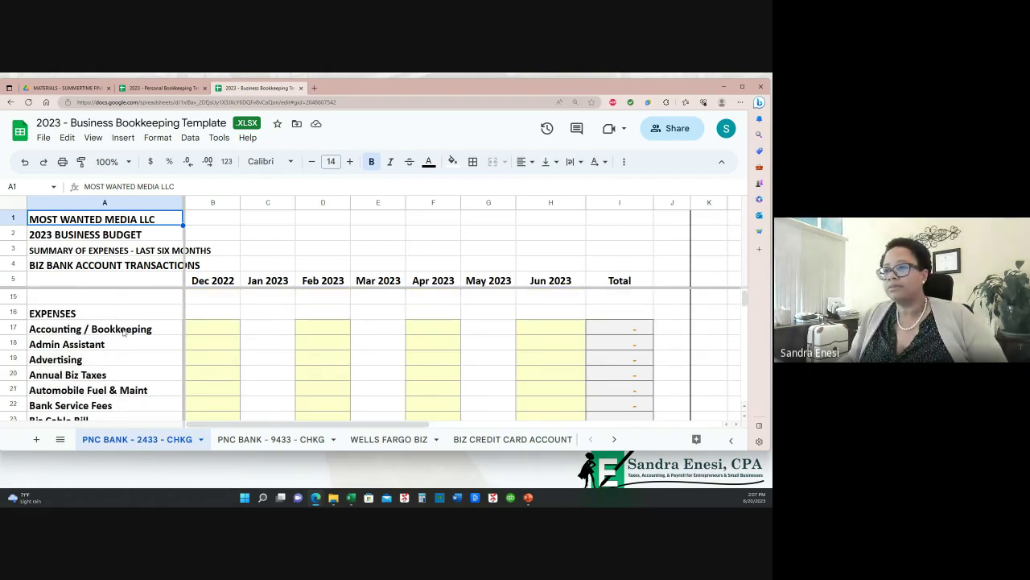
click(120, 330)
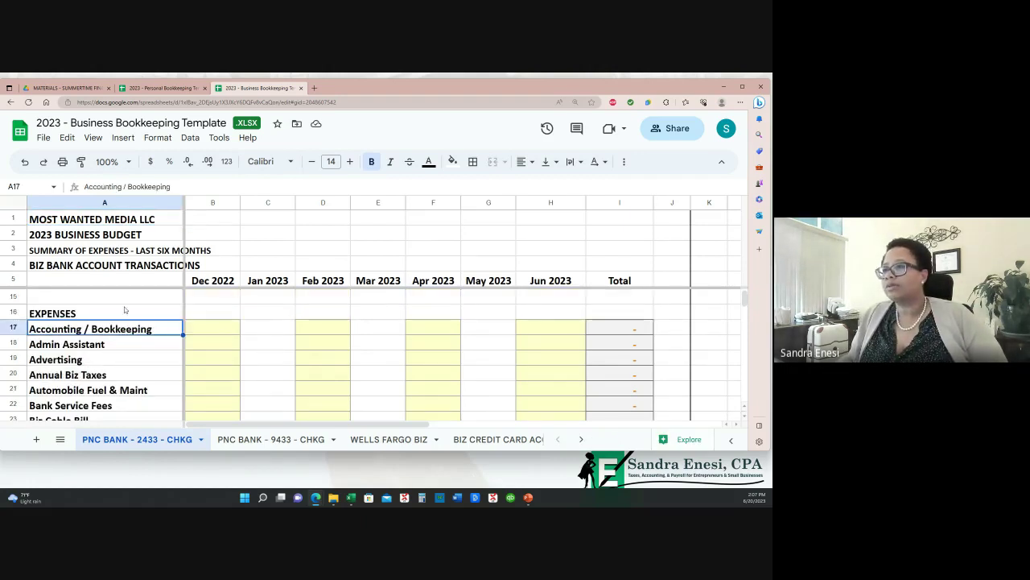
Compare the start of the expense list on the second PNC BANK, WELLS FARGO BIZ, BIZ CREDIT CARD ACCOUNT and Cash Transactions sheets.
mouse_move(404, 86)
mouse_down()
mouse_move(482, 81)
mouse_move(407, 87)
mouse_up()
click(274, 440)
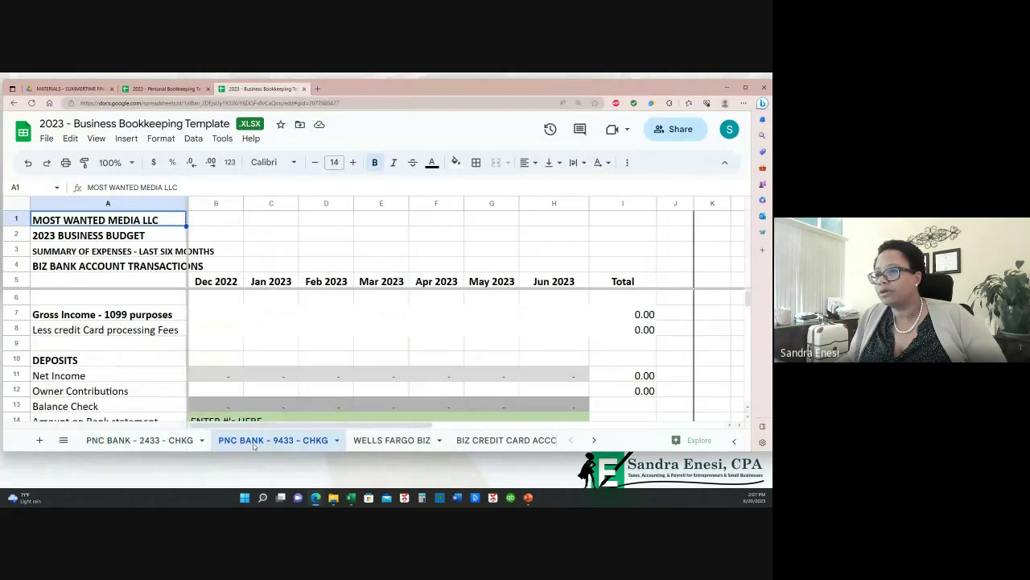
scroll(155, 389, down, 3)
click(137, 363)
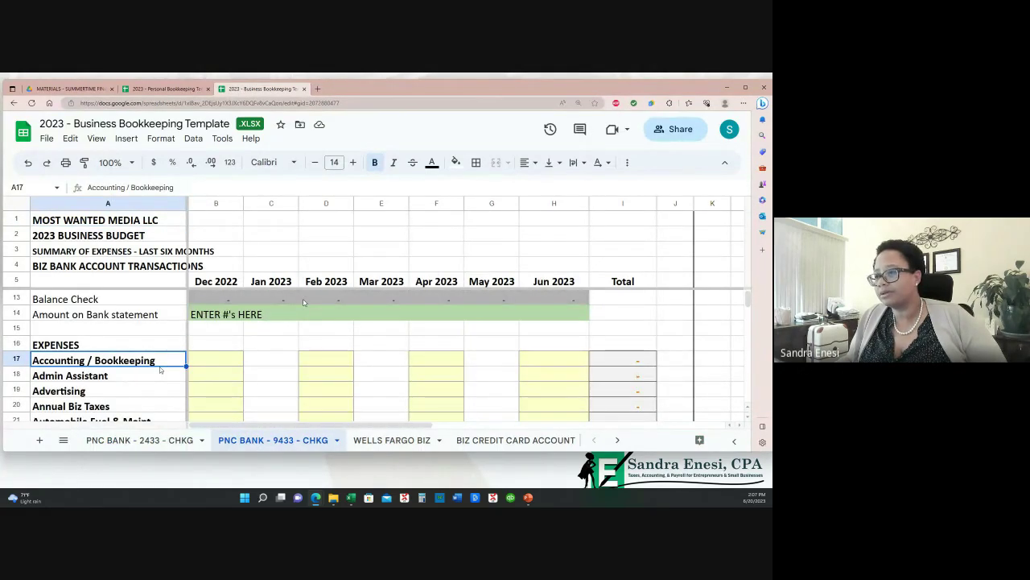
click(385, 443)
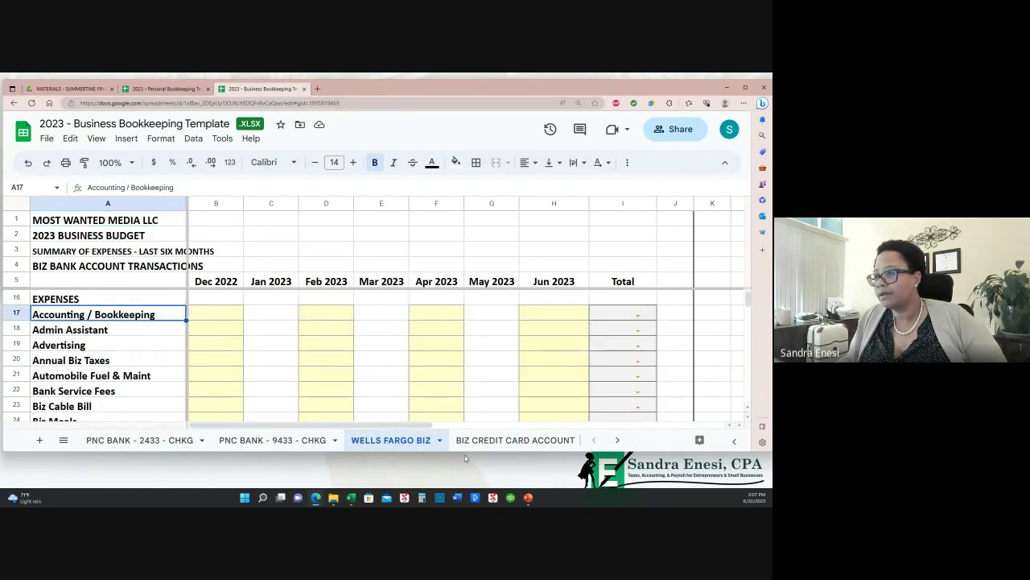
click(512, 440)
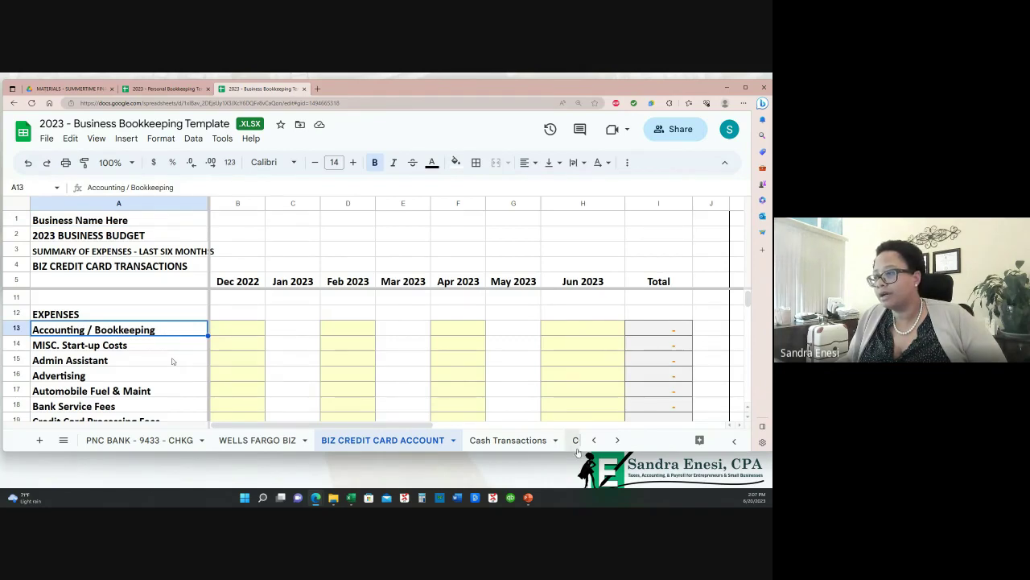
click(505, 441)
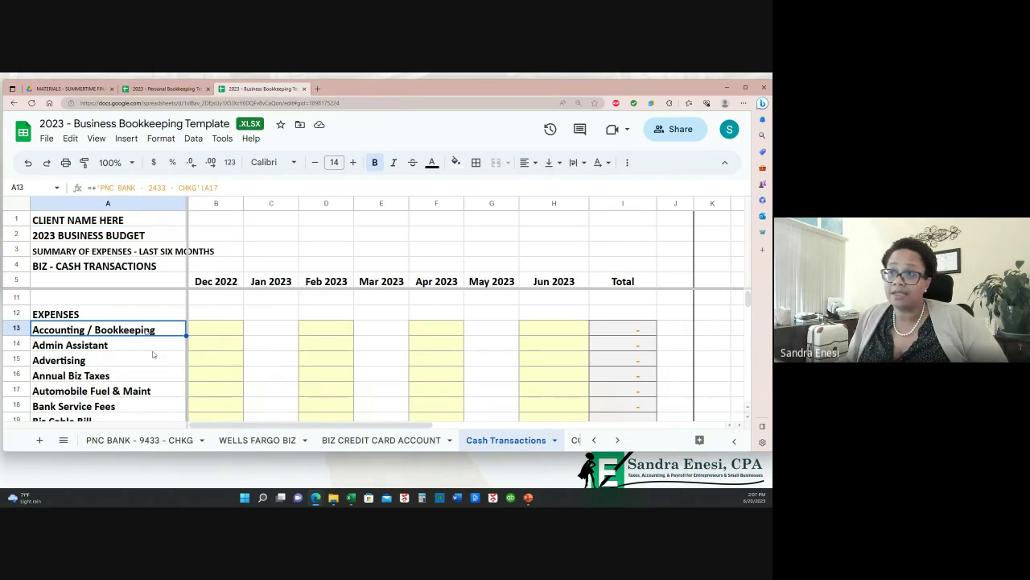
Examine the linked expense categories on the Cash Transactions sheet, from Admin Assistant down to the Totals row.
click(146, 349)
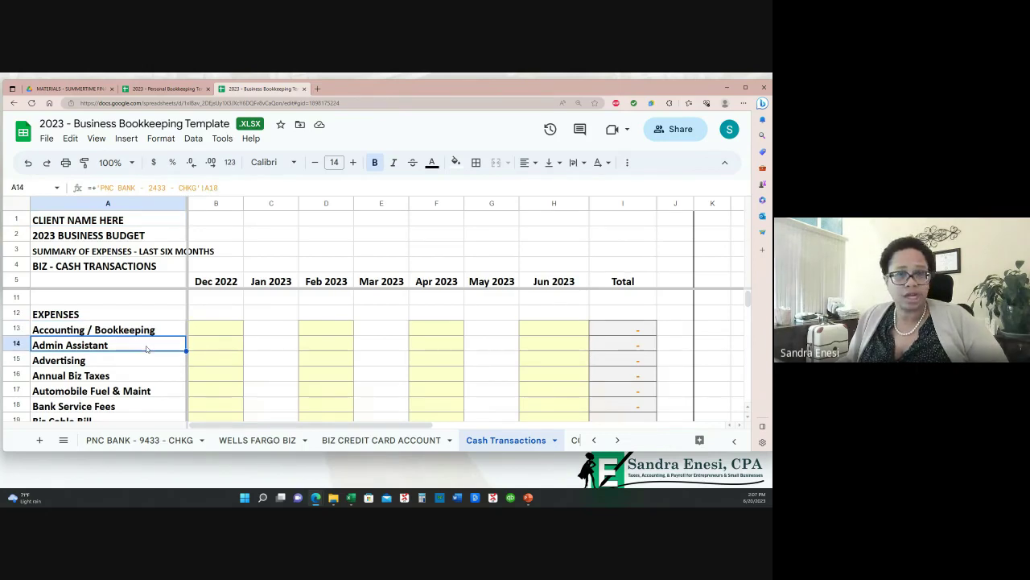
scroll(145, 350, down, 2)
scroll(144, 388, down, 3)
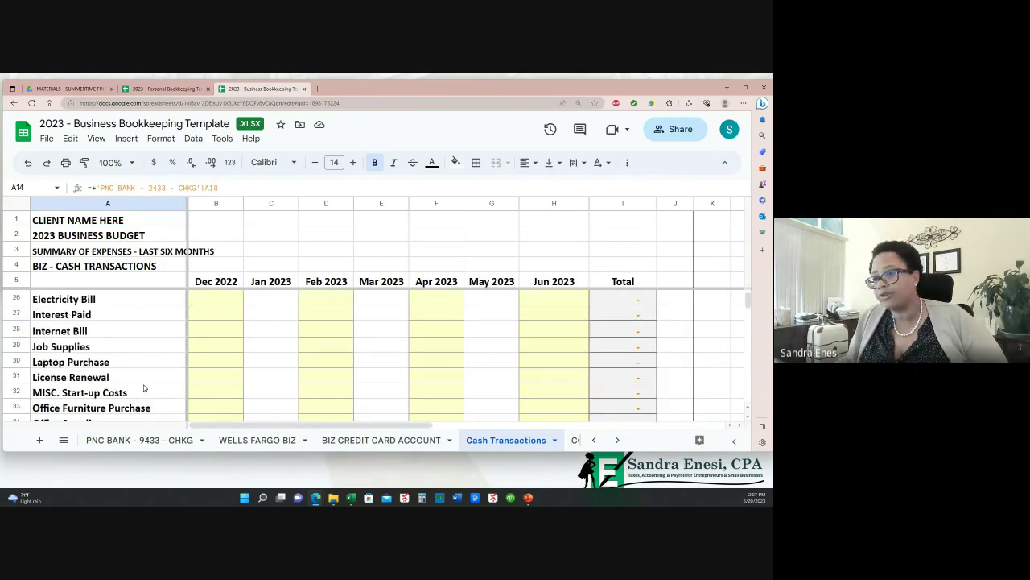
scroll(144, 388, down, 3)
scroll(144, 388, down, 1)
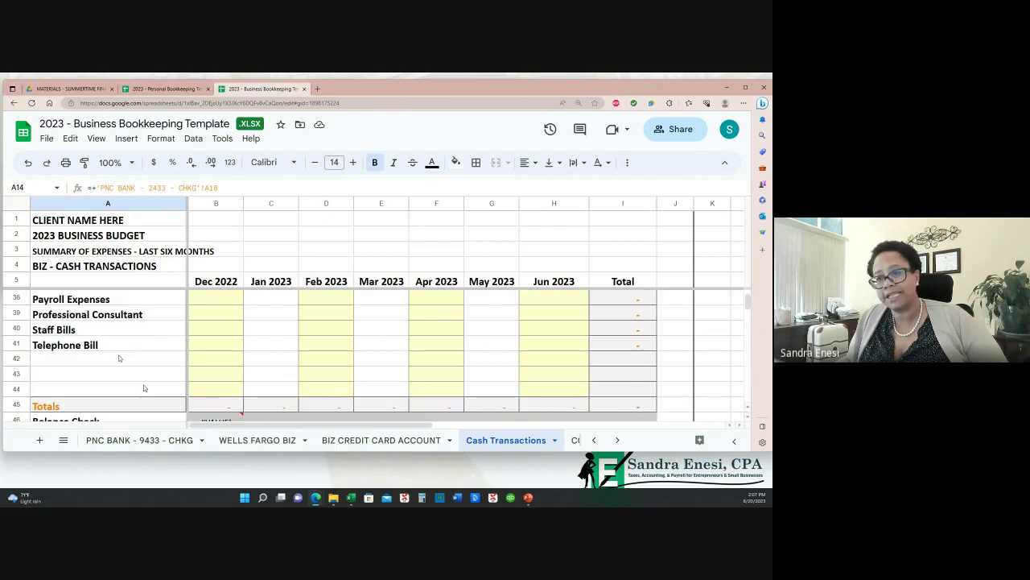
scroll(119, 380, up, 6)
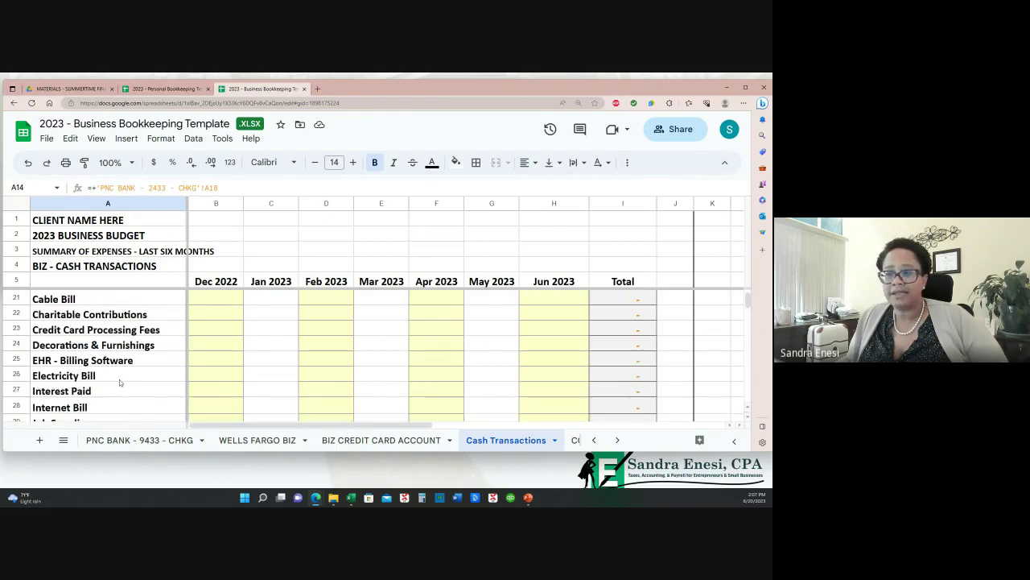
scroll(119, 379, up, 2)
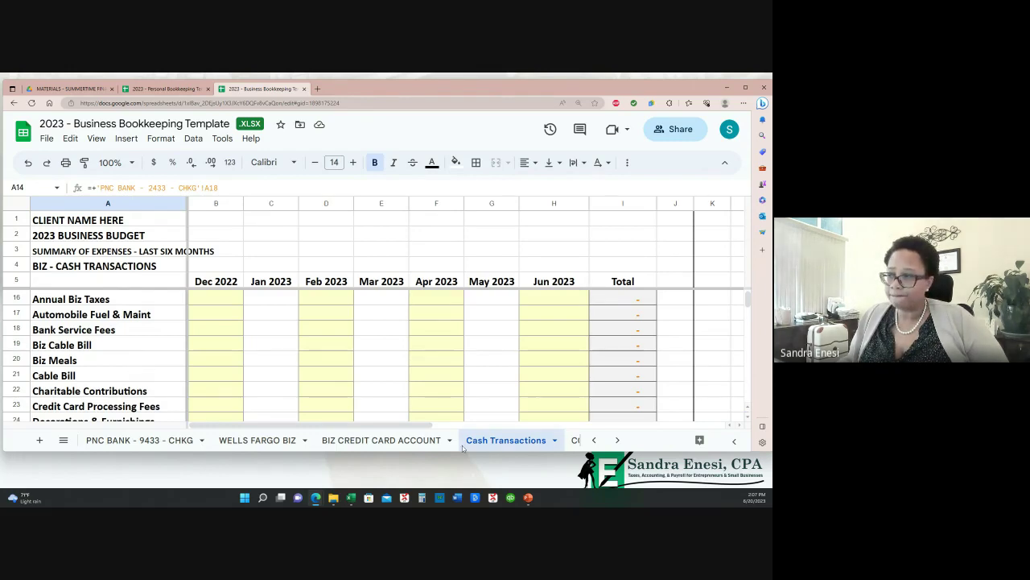
Examine the Dec 2022 and Total formulas of the Accounting / Bookkeeping row on the COMBINED ACCOUNTS sheet.
click(618, 440)
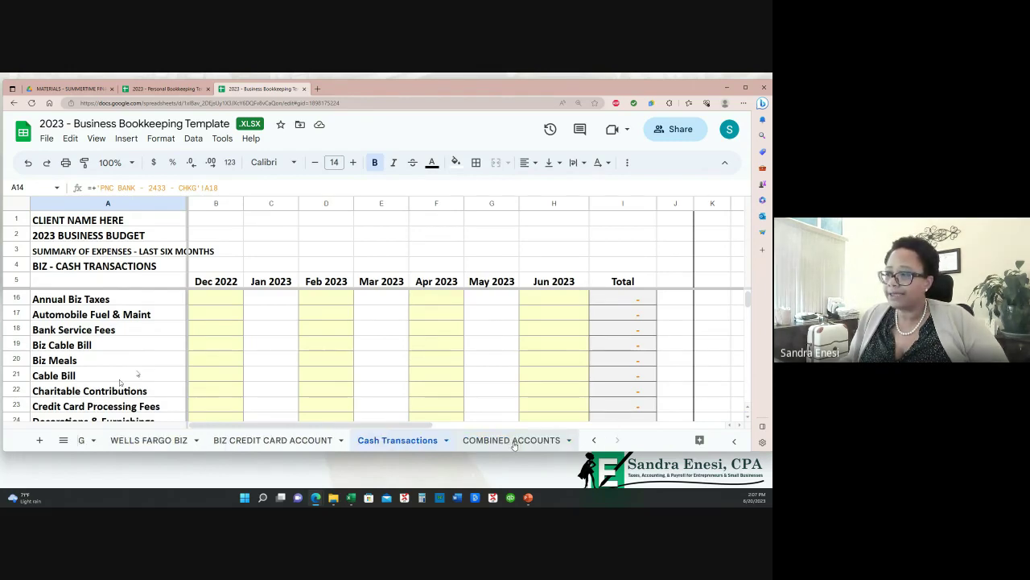
click(511, 439)
scroll(231, 373, down, 1)
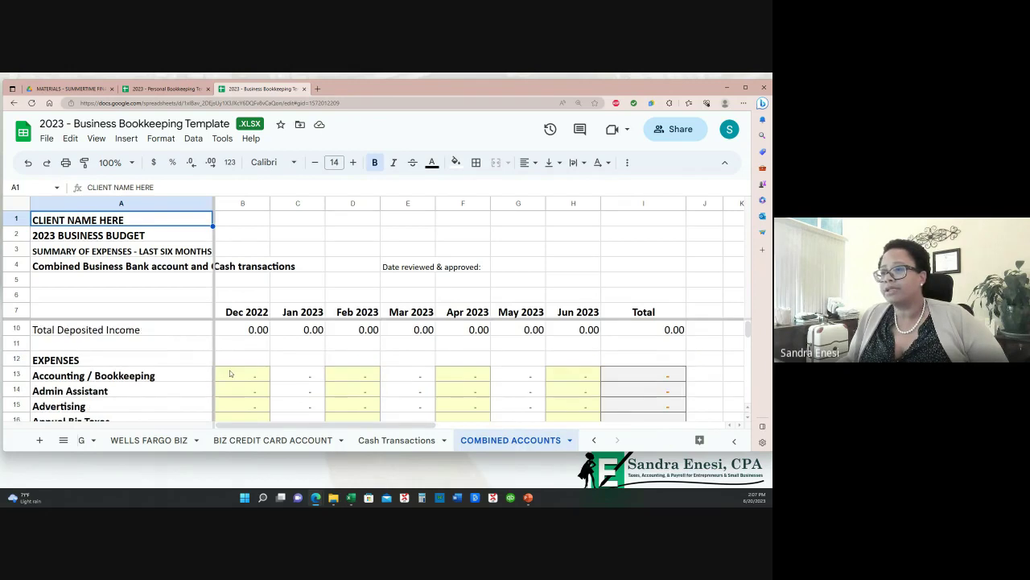
click(231, 373)
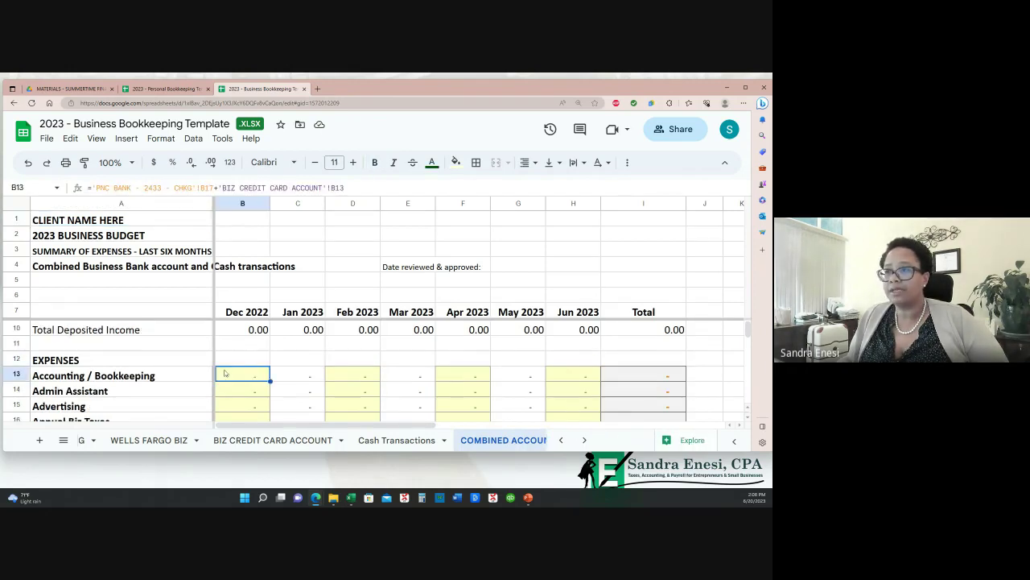
scroll(233, 378, down, 1)
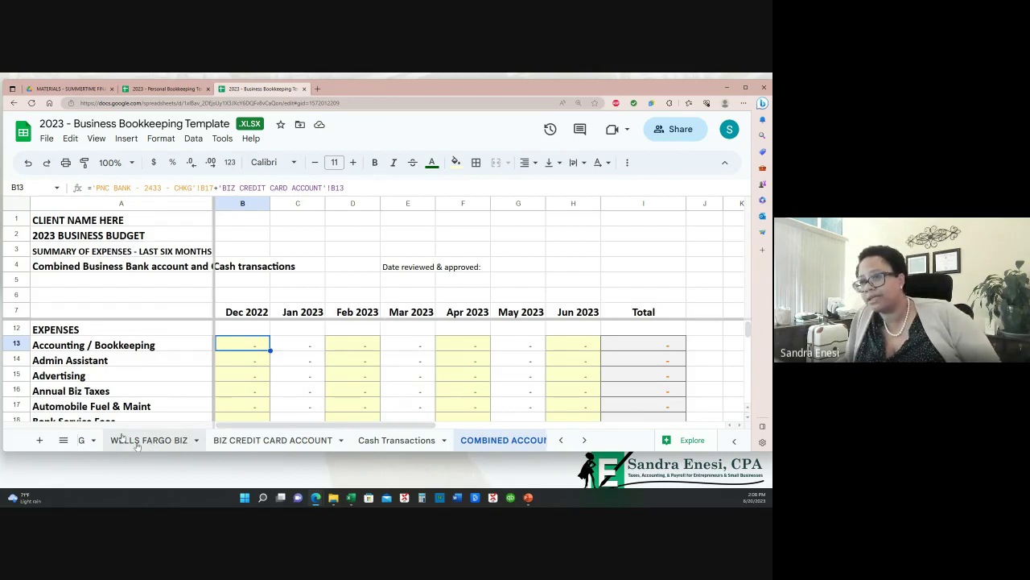
click(115, 348)
click(239, 352)
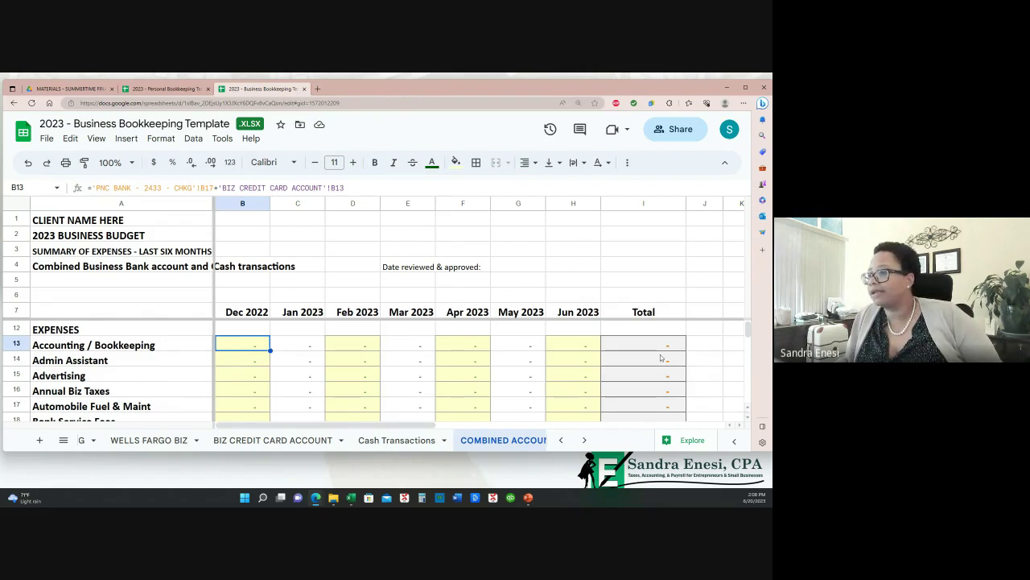
click(636, 346)
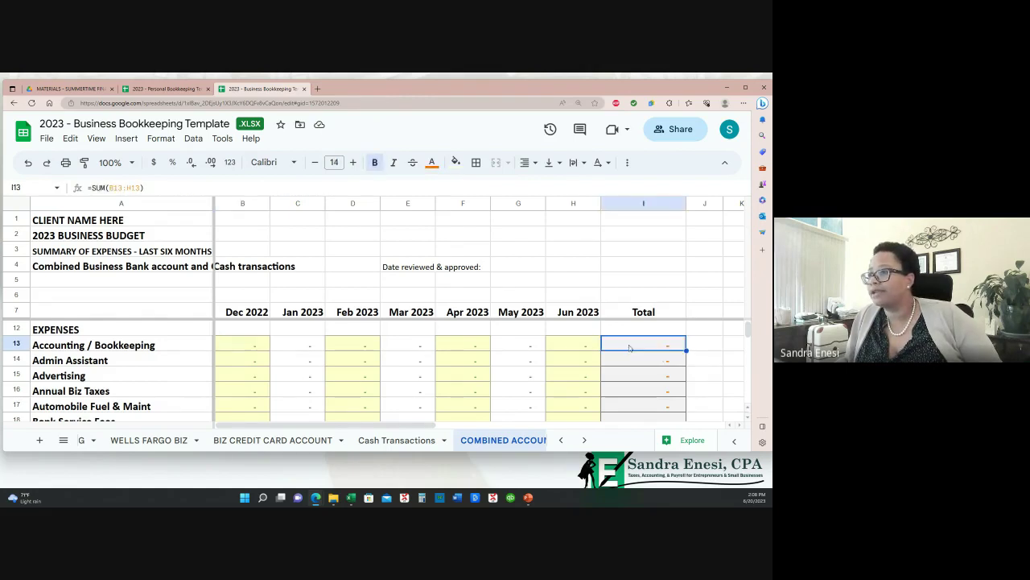
click(256, 346)
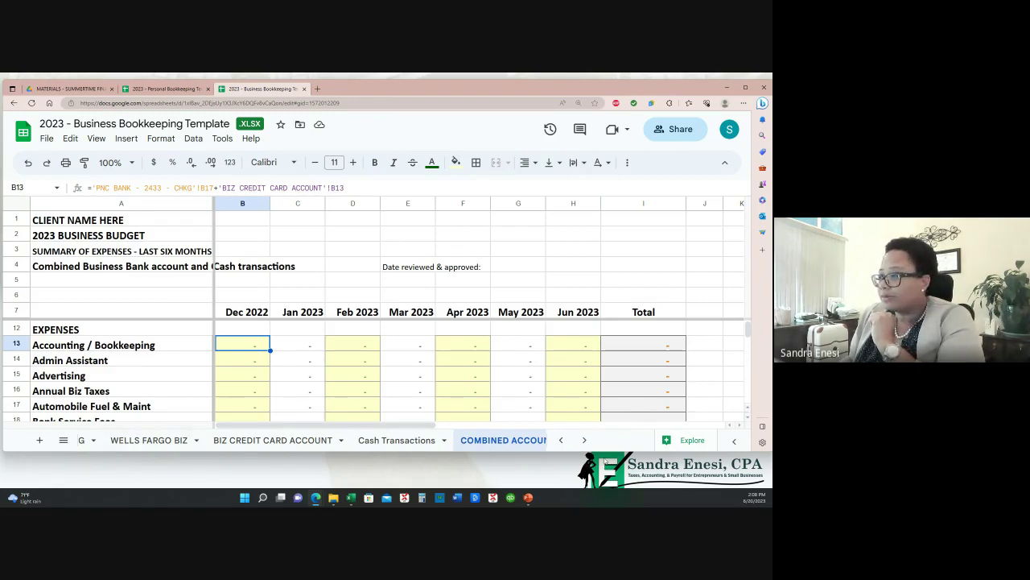
Enter 100 for Dec 2022 Accounting / Bookkeeping on the first PNC BANK checking sheet.
click(561, 440)
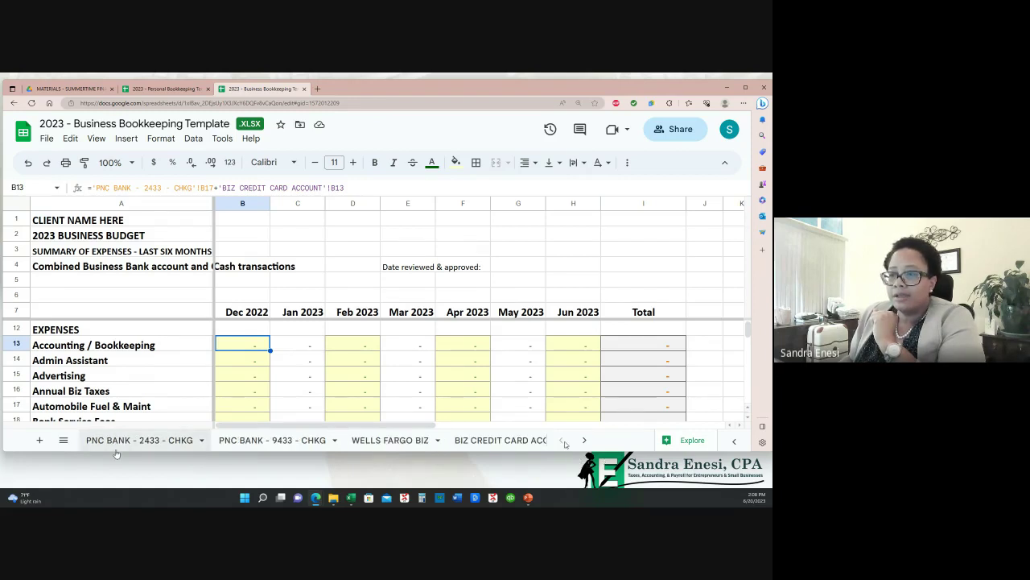
click(129, 442)
click(211, 328)
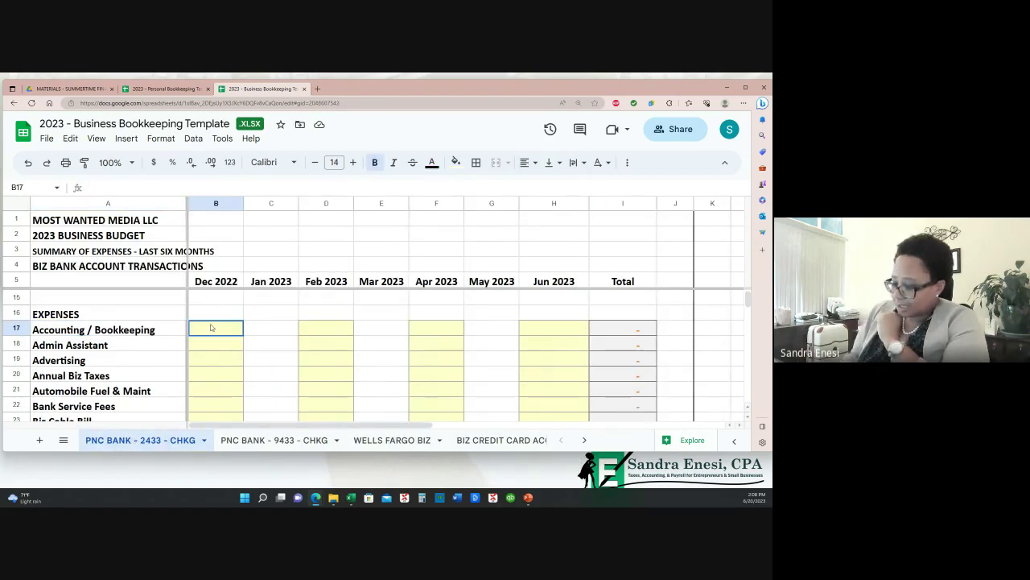
text(100)
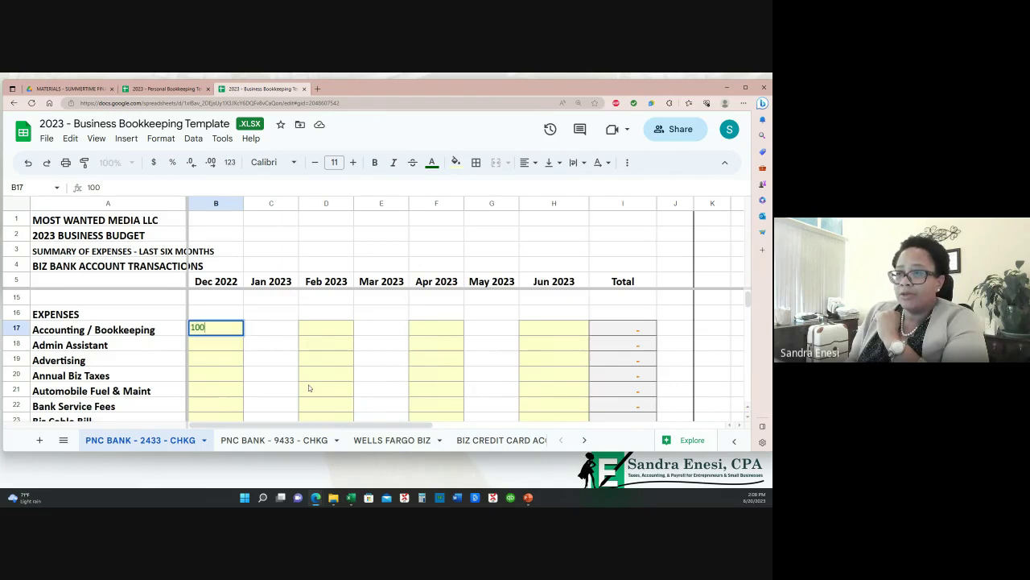
key(Return)
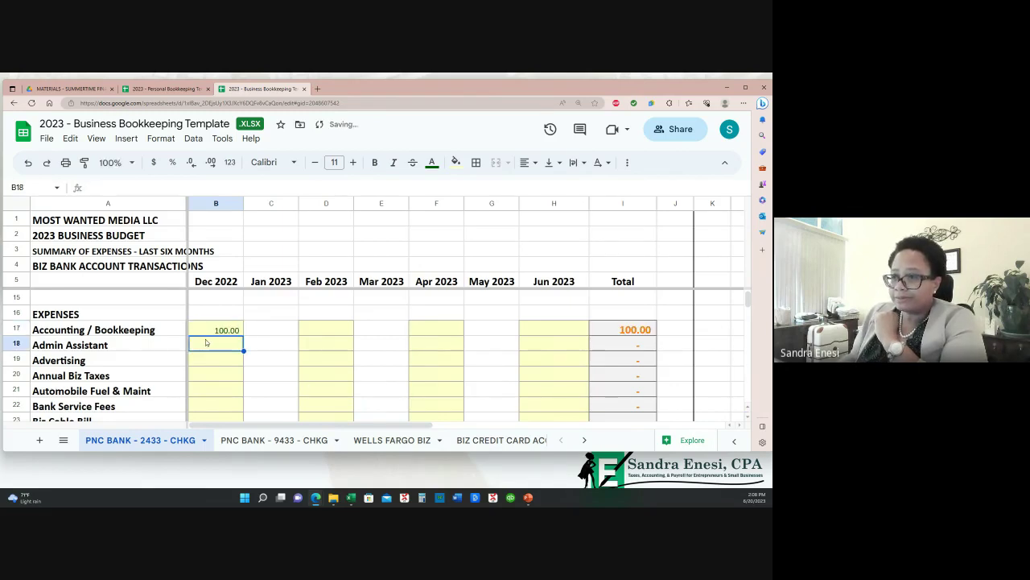
Enter 100 for Dec 2022 Accounting / Bookkeeping on the second PNC BANK checking sheet.
click(253, 441)
click(203, 357)
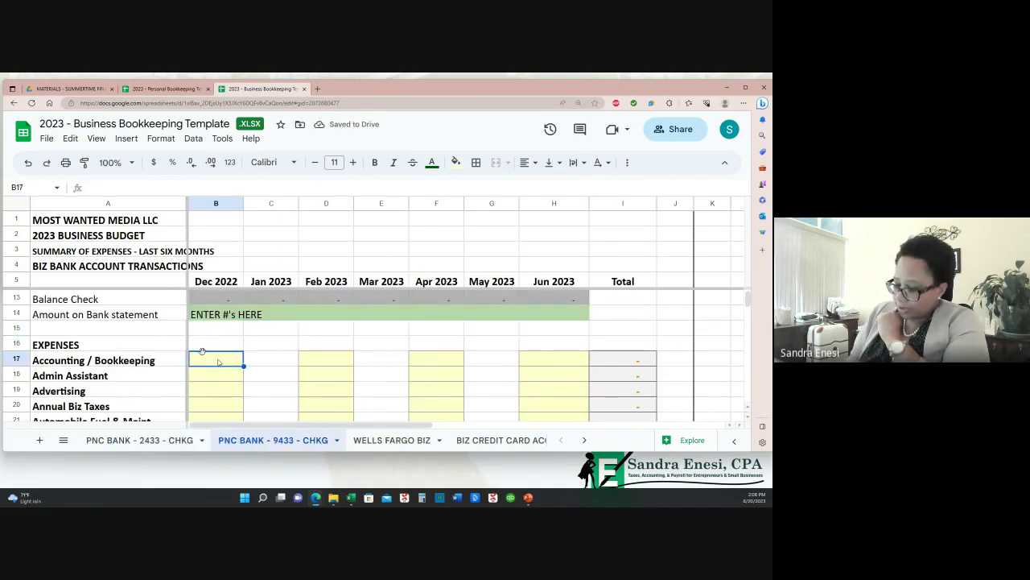
text(100)
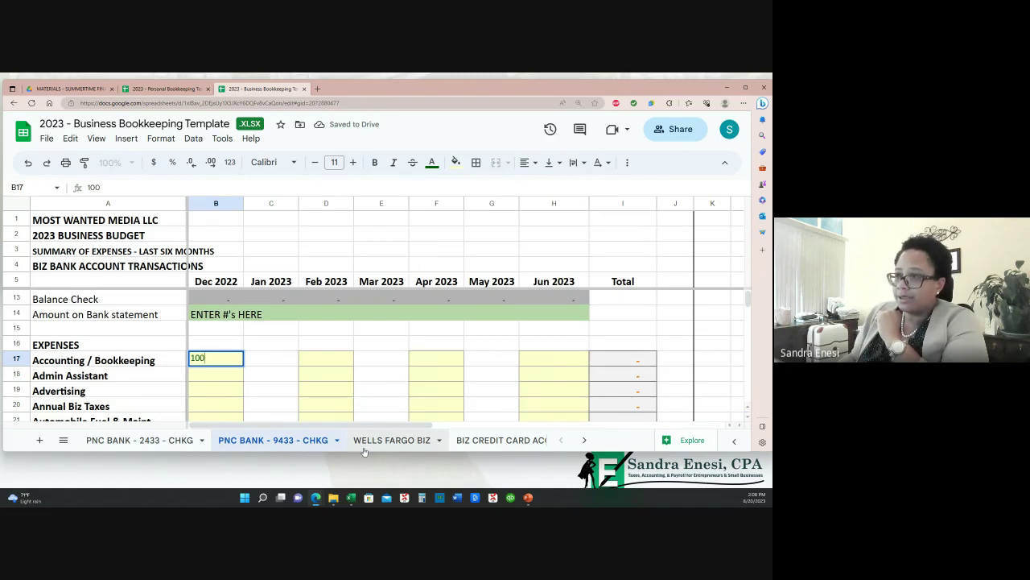
Enter 100 for Feb 2023 Accounting / Bookkeeping on the WELLS FARGO BIZ sheet.
click(393, 440)
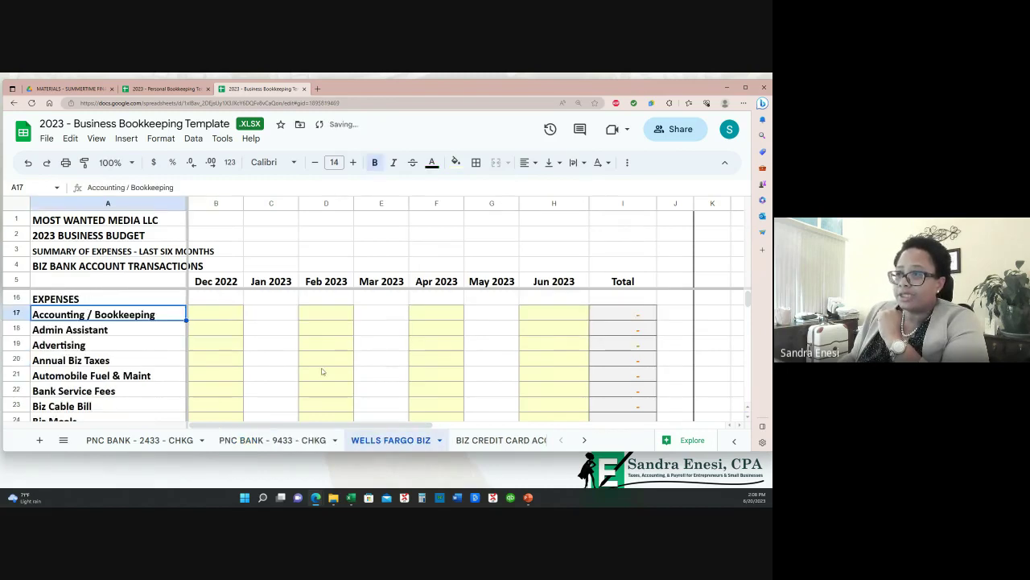
click(329, 316)
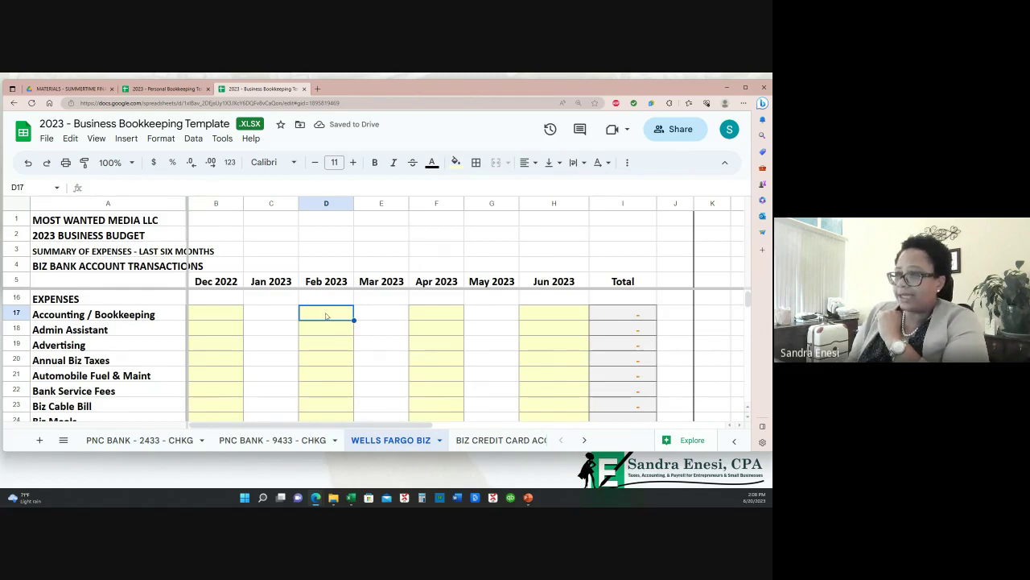
text(100)
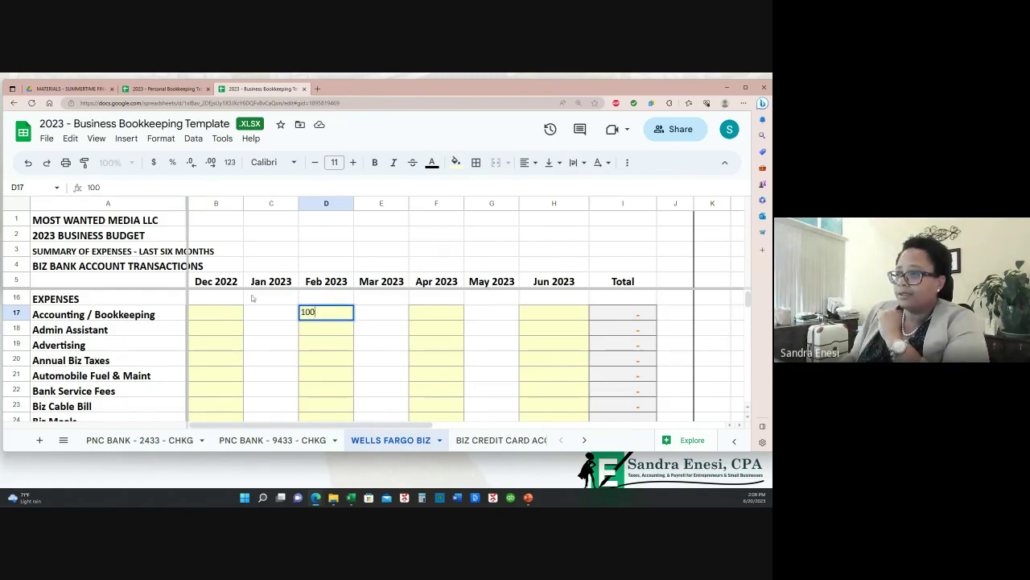
click(373, 316)
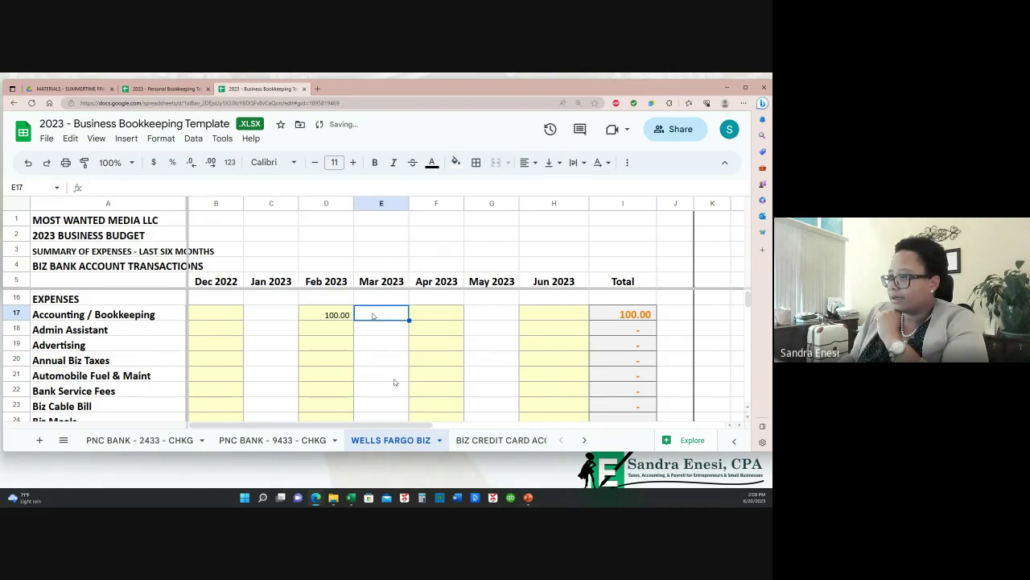
Enter 200 for Mar 2023 Accounting / Bookkeeping on the BIZ CREDIT CARD ACCOUNT sheet.
click(499, 440)
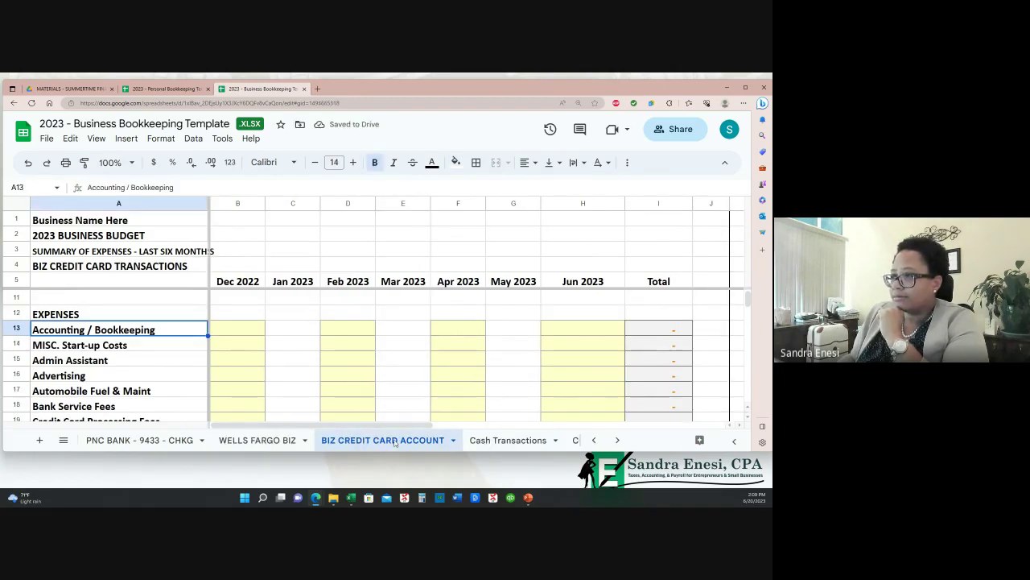
click(402, 330)
text(200)
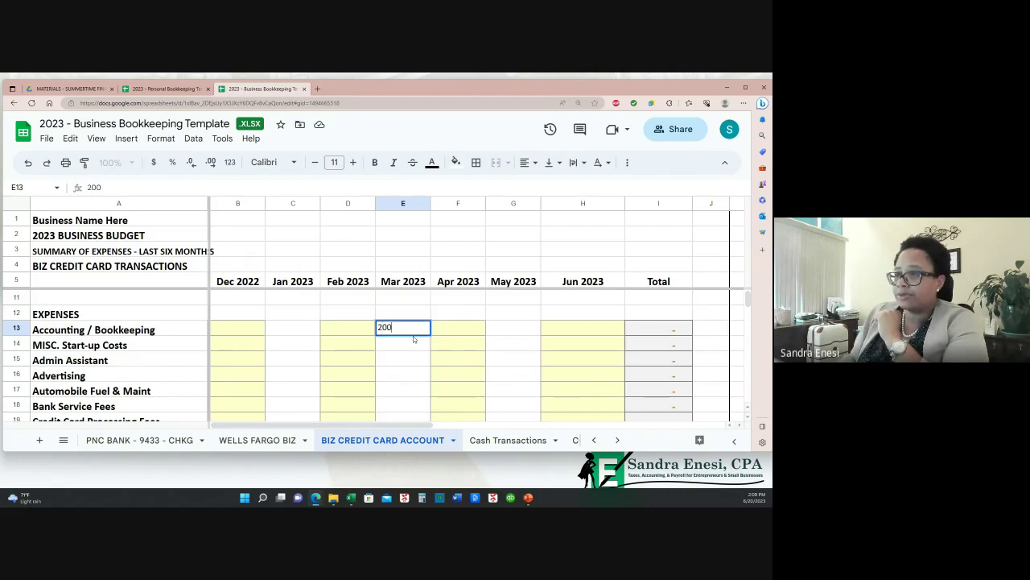
click(463, 329)
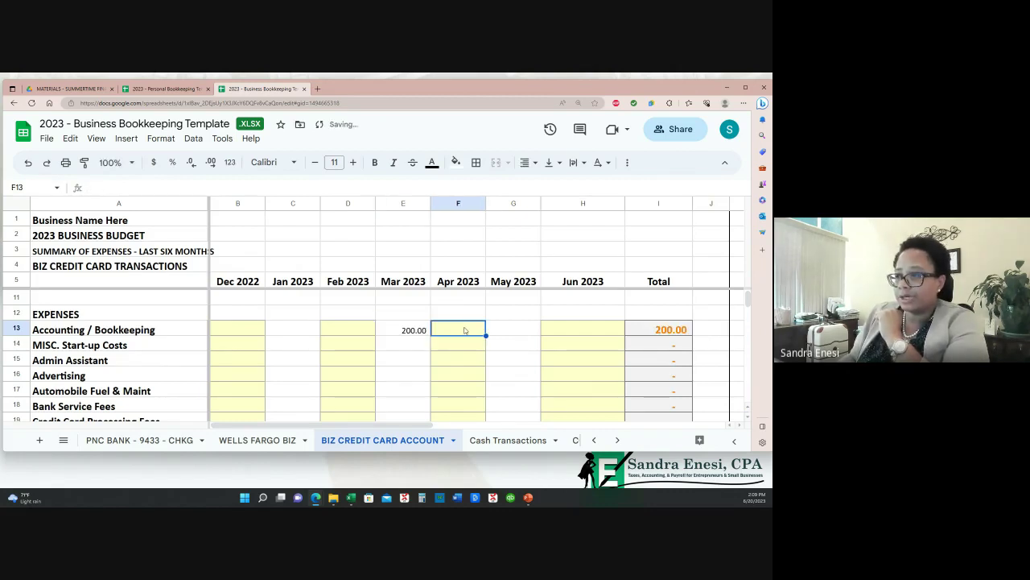
Compare the Accounting / Bookkeeping row on COMBINED ACCOUNTS with the entries on the two PNC BANK checking sheets.
click(520, 441)
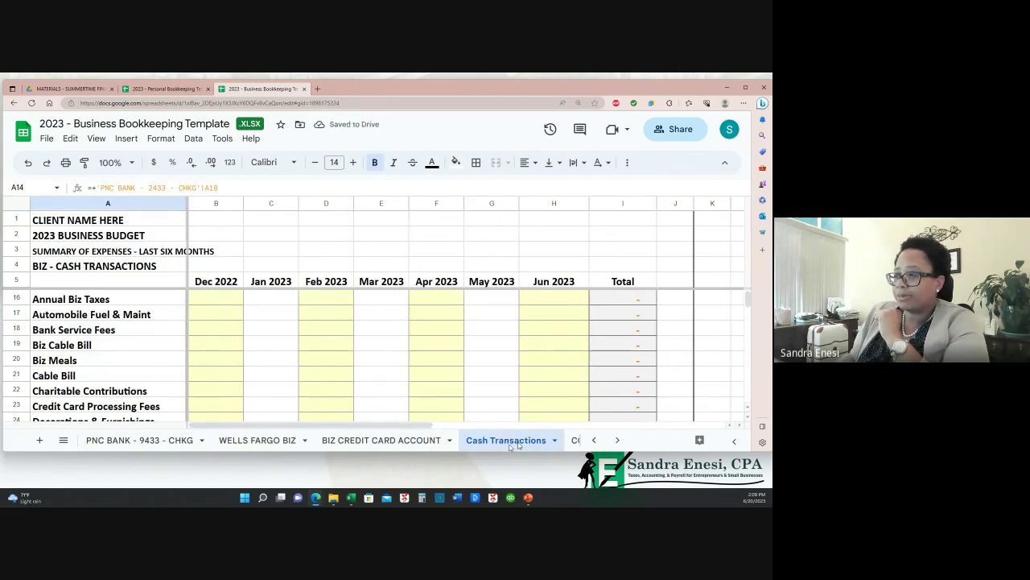
click(575, 442)
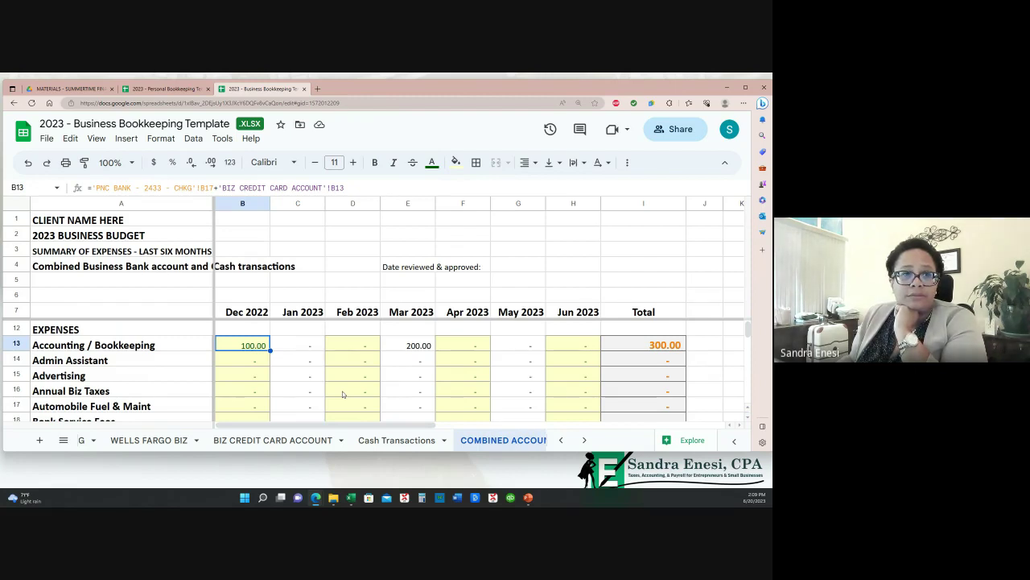
click(561, 440)
click(144, 441)
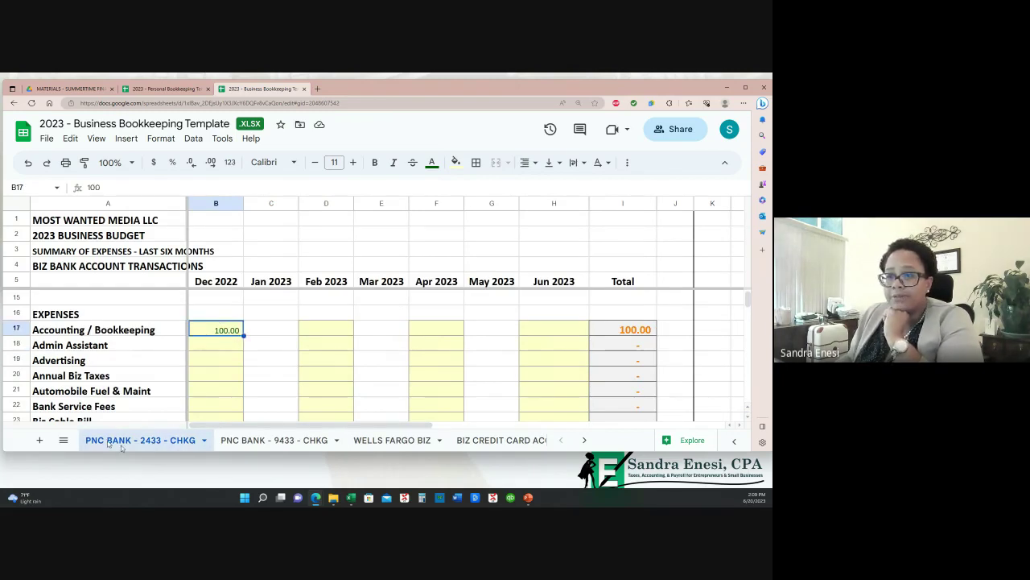
click(274, 441)
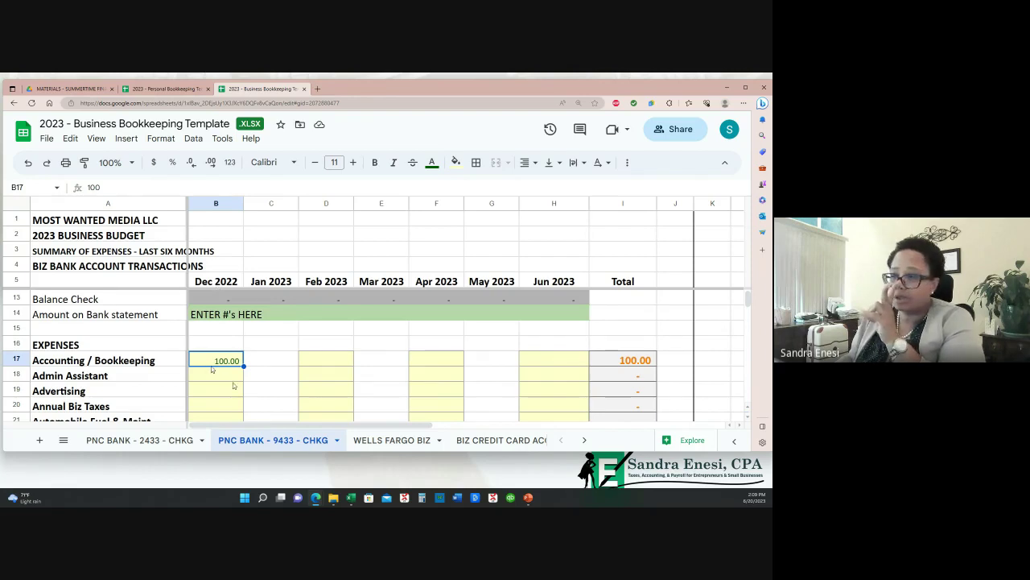
click(584, 440)
click(478, 440)
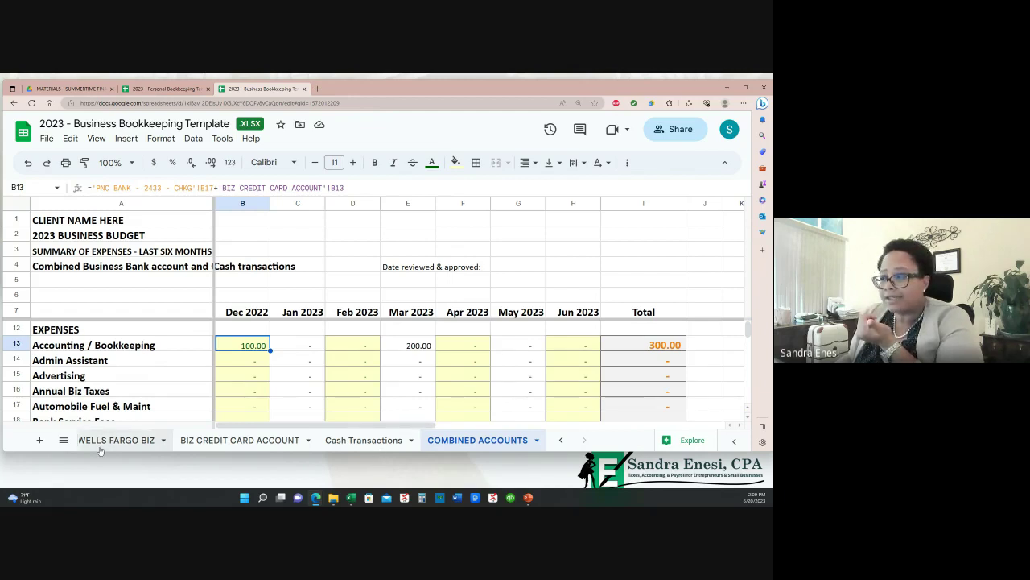
click(561, 440)
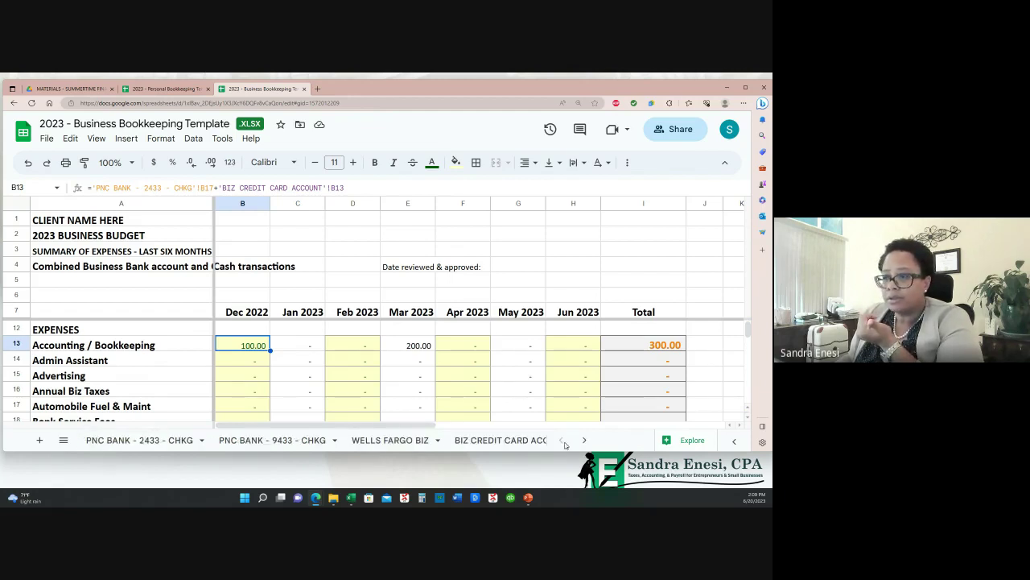
click(272, 440)
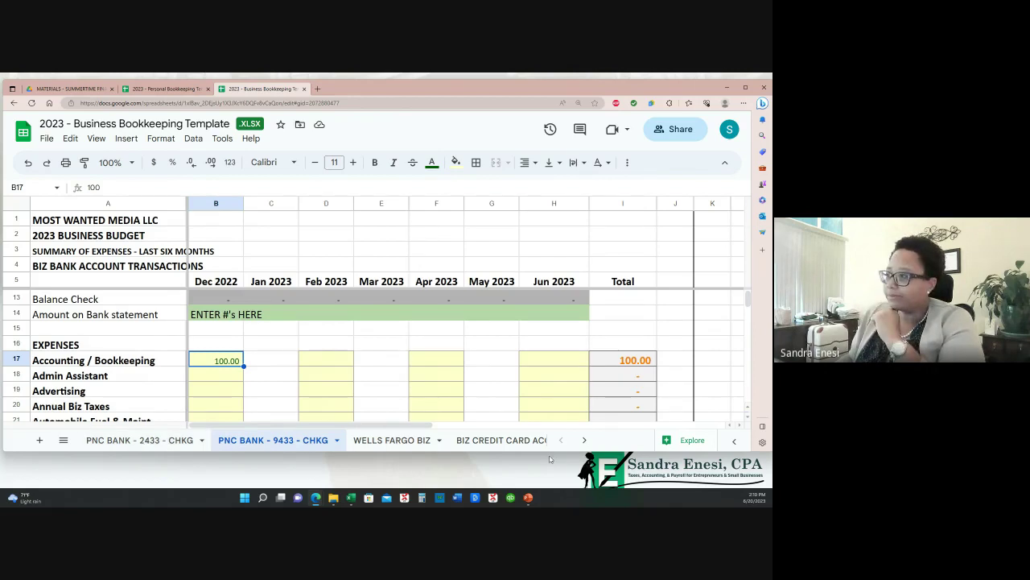
Clear the Dec 2022 Accounting / Bookkeeping formula in cell B13 of the COMBINED ACCOUNTS sheet.
click(586, 441)
click(488, 440)
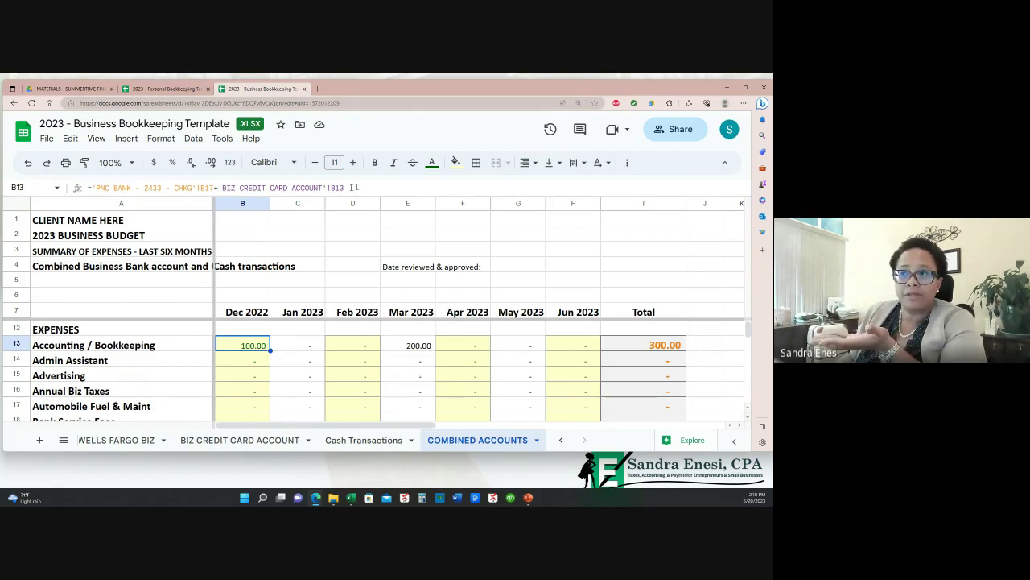
drag(351, 188, 13, 176)
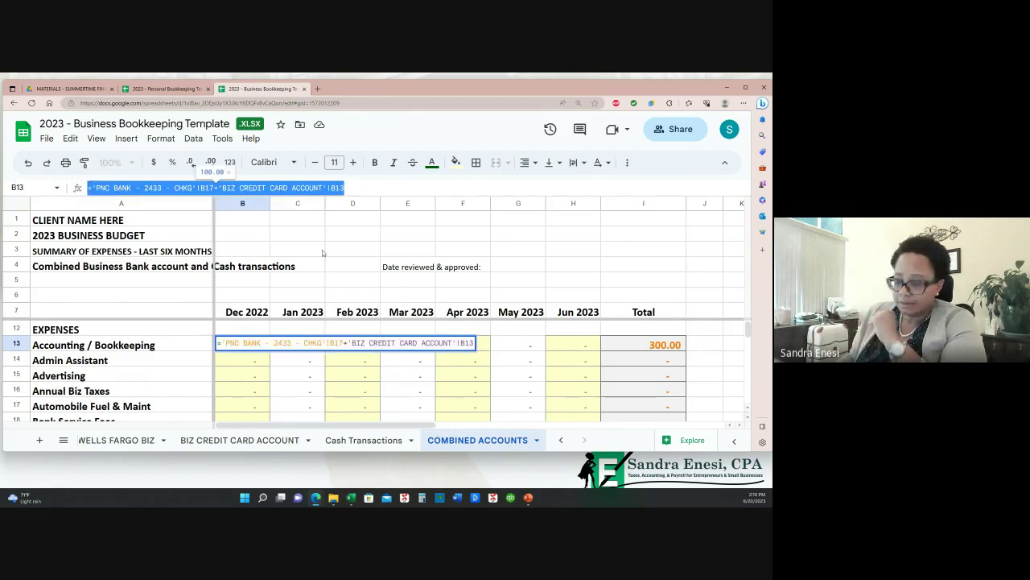
key(BackSpace)
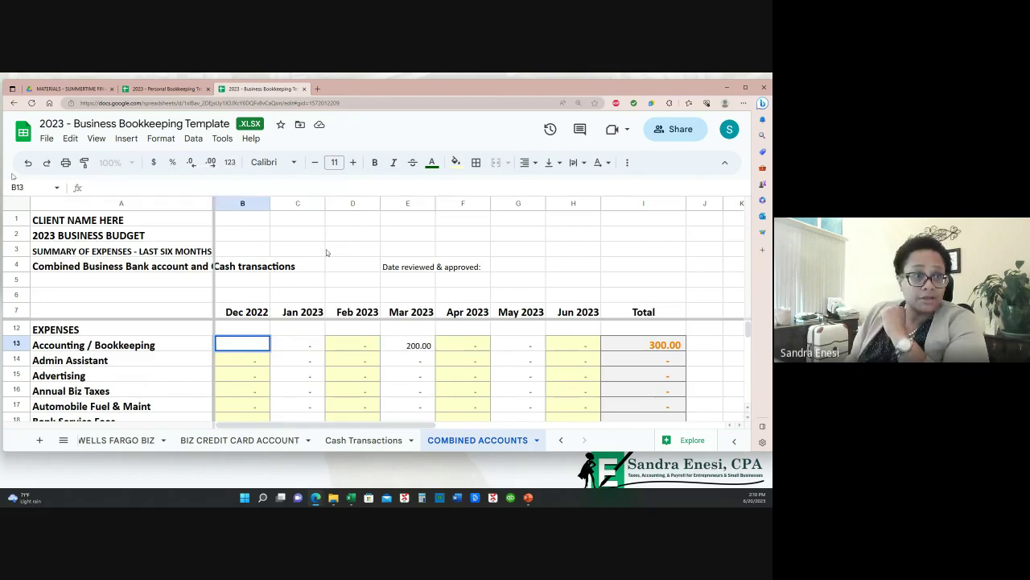
key(Return)
key(Up)
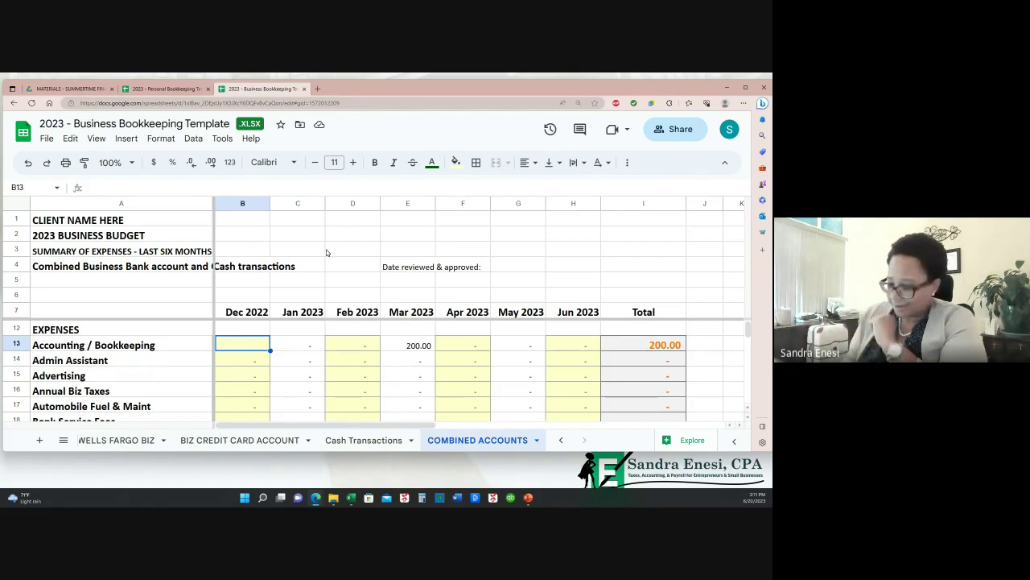
Start a new B13 formula on COMBINED ACCOUNTS that adds cell B17 from both PNC BANK checking sheets.
text(+)
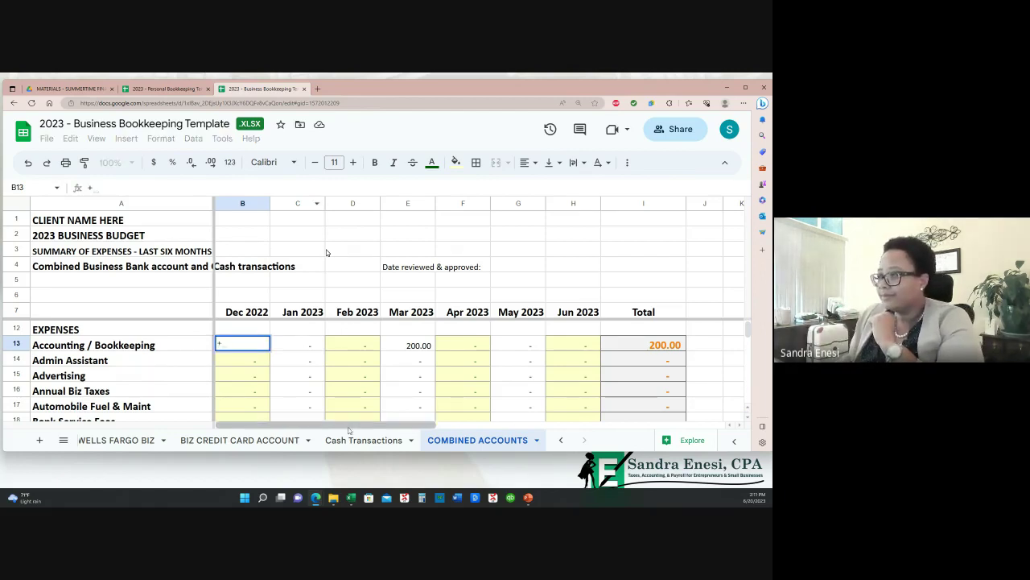
click(561, 440)
click(165, 441)
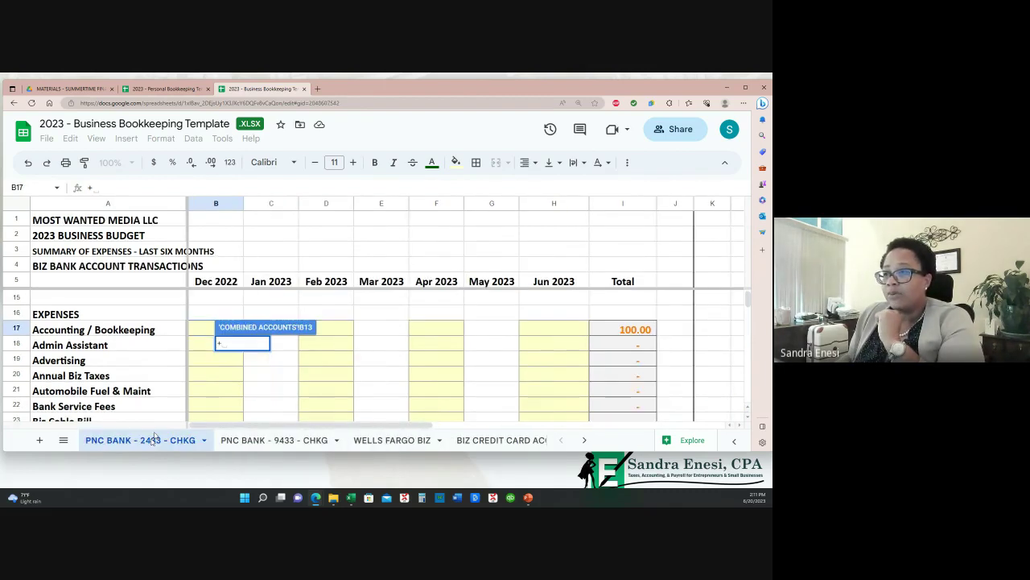
click(199, 332)
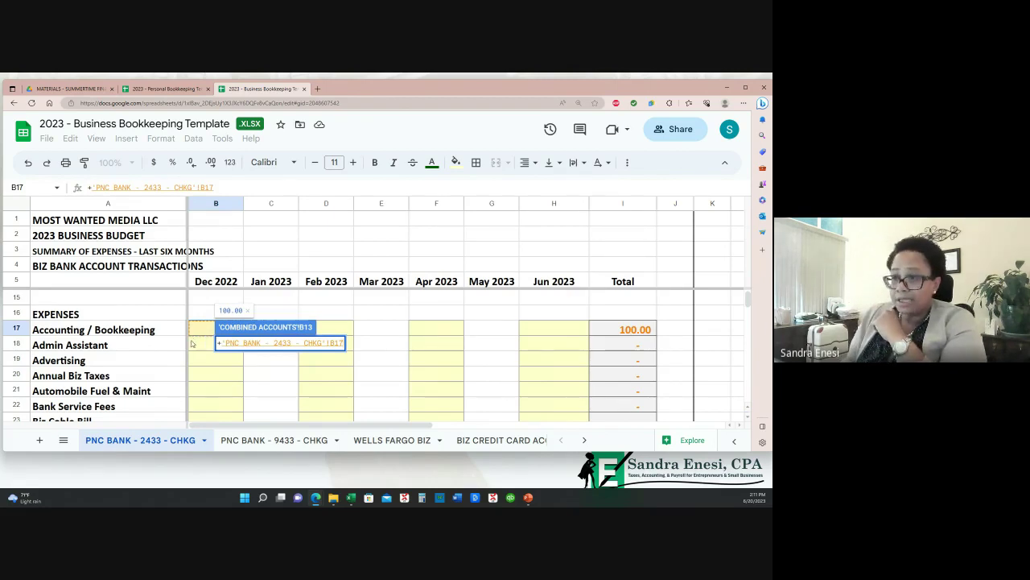
text(+)
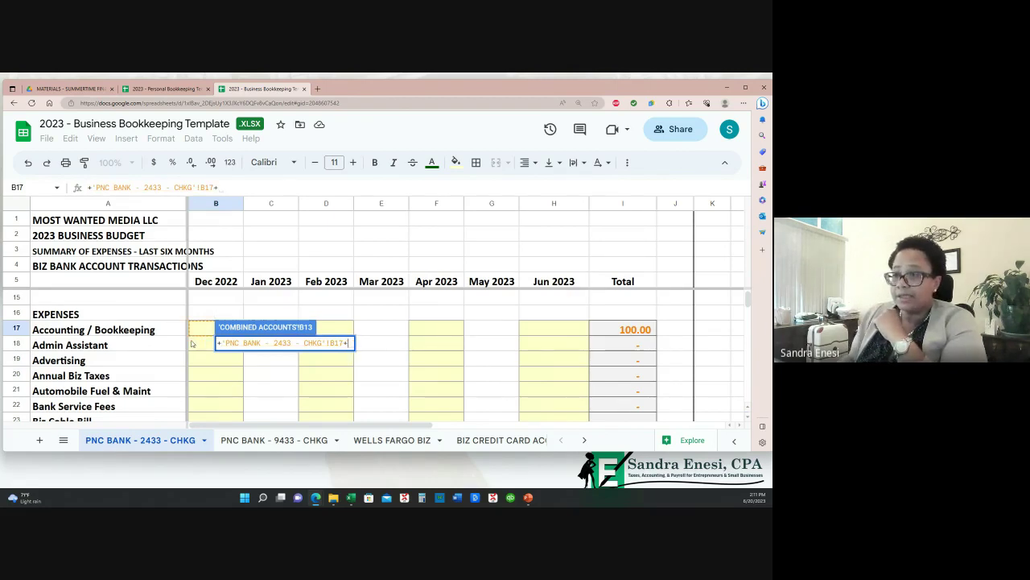
click(255, 441)
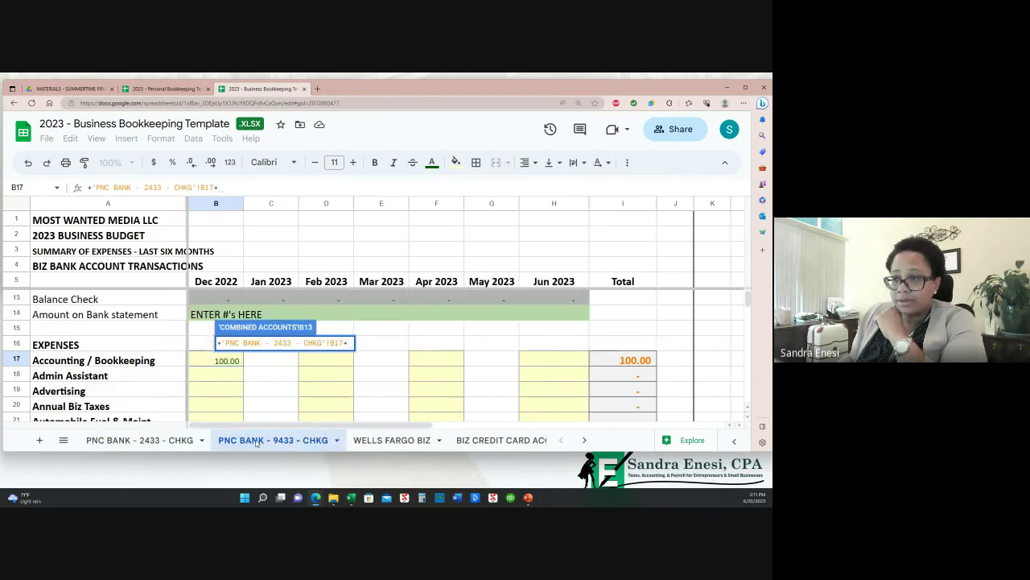
click(202, 362)
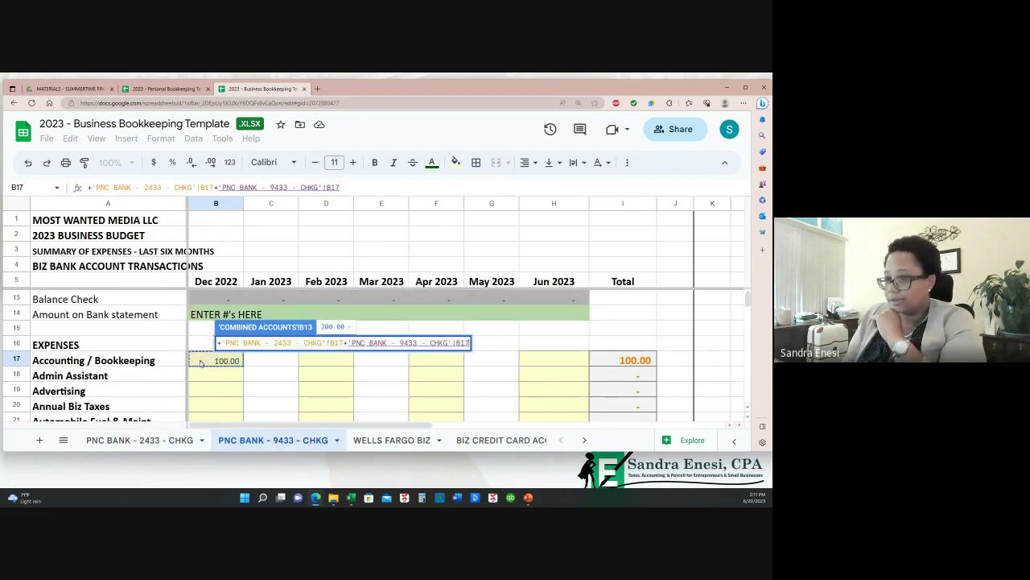
text(+)
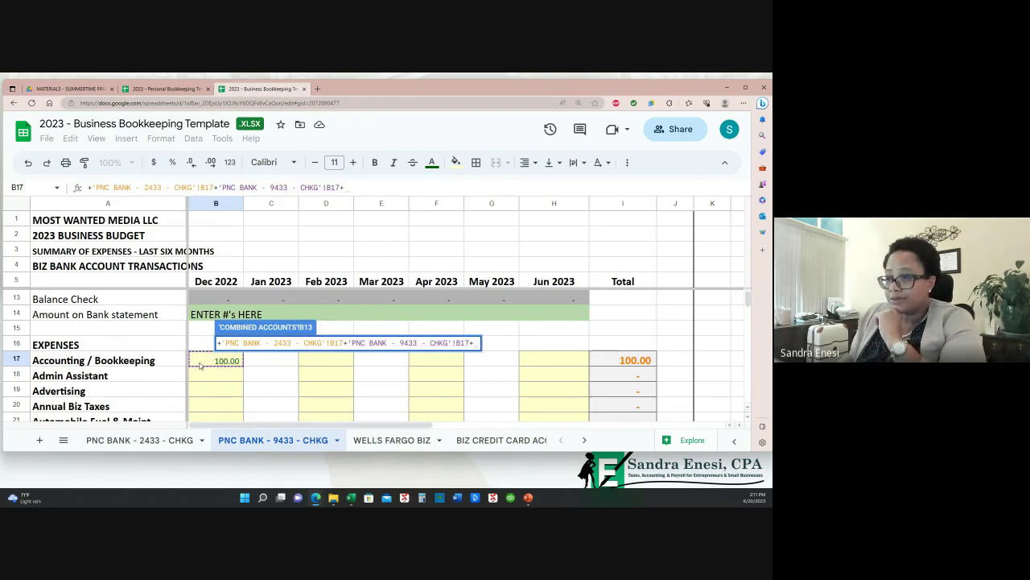
Complete the B13 formula by adding WELLS FARGO BIZ B17, BIZ CREDIT CARD ACCOUNT B13 and Cash Transactions B13.
click(383, 444)
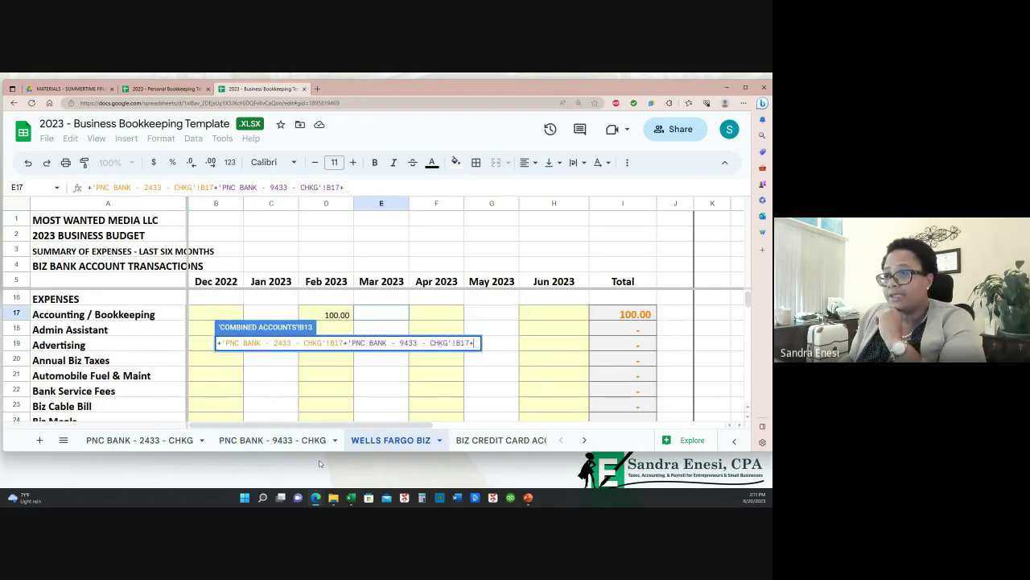
click(200, 316)
text(+)
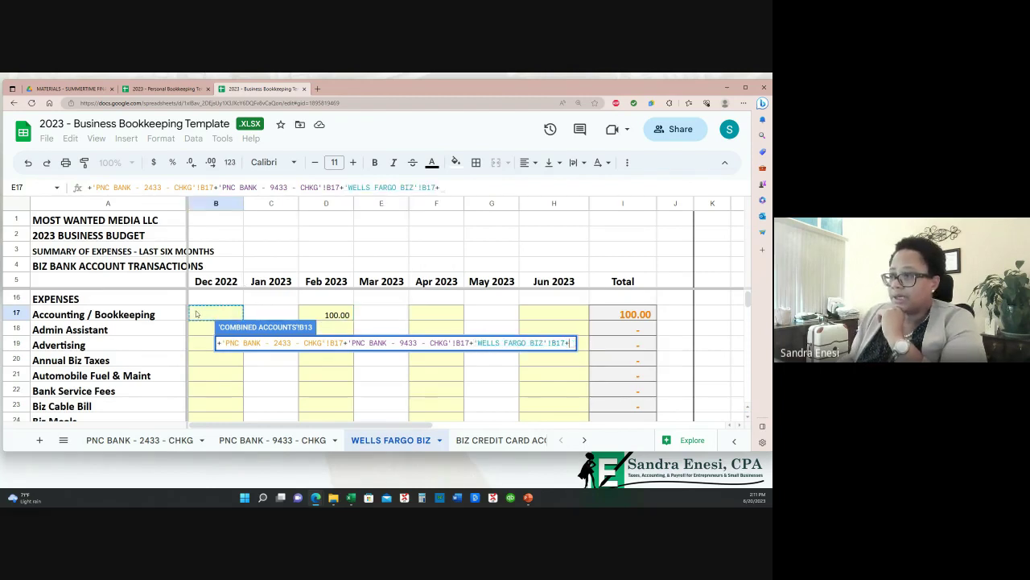
click(491, 440)
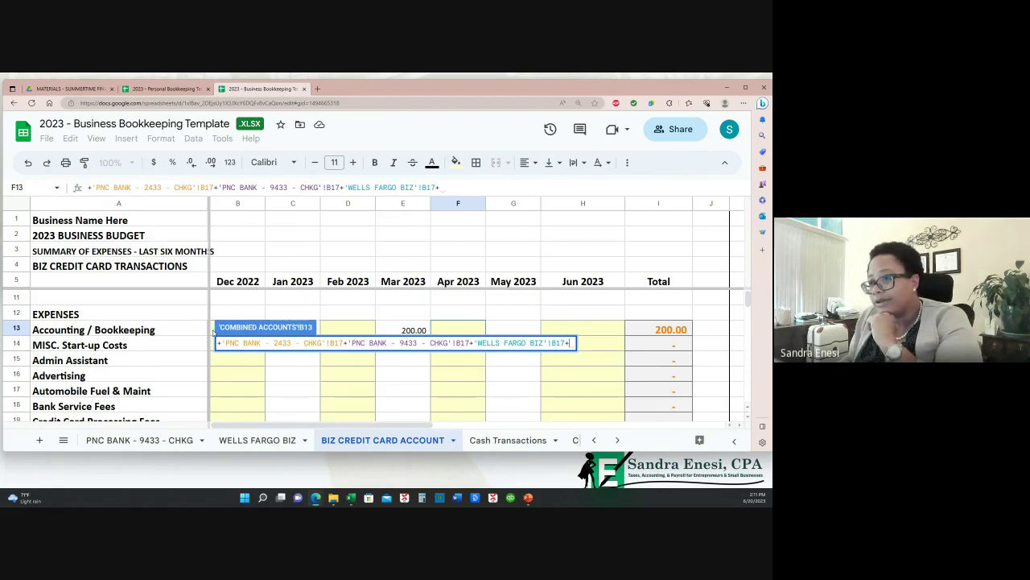
click(213, 331)
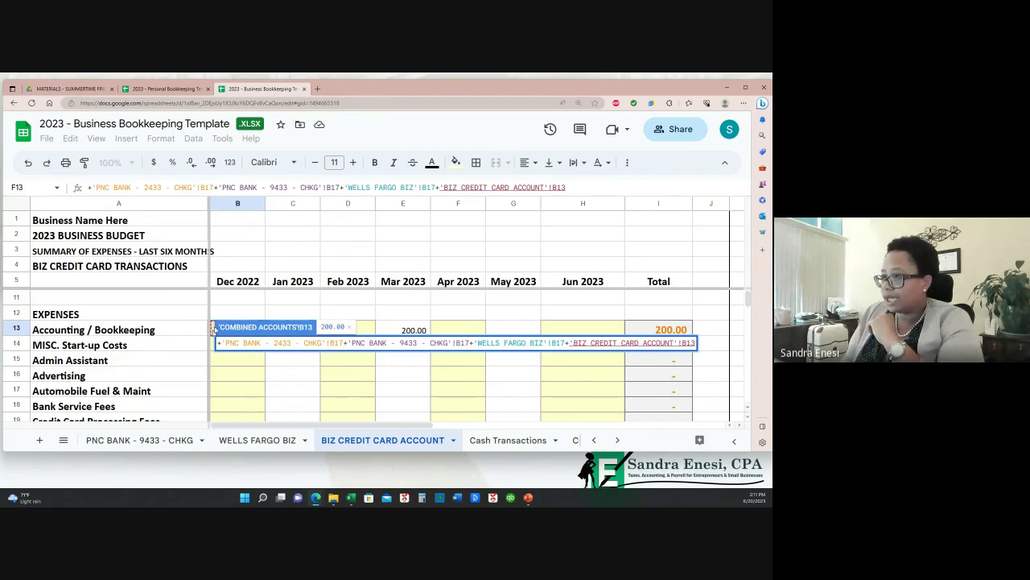
text(+)
click(507, 440)
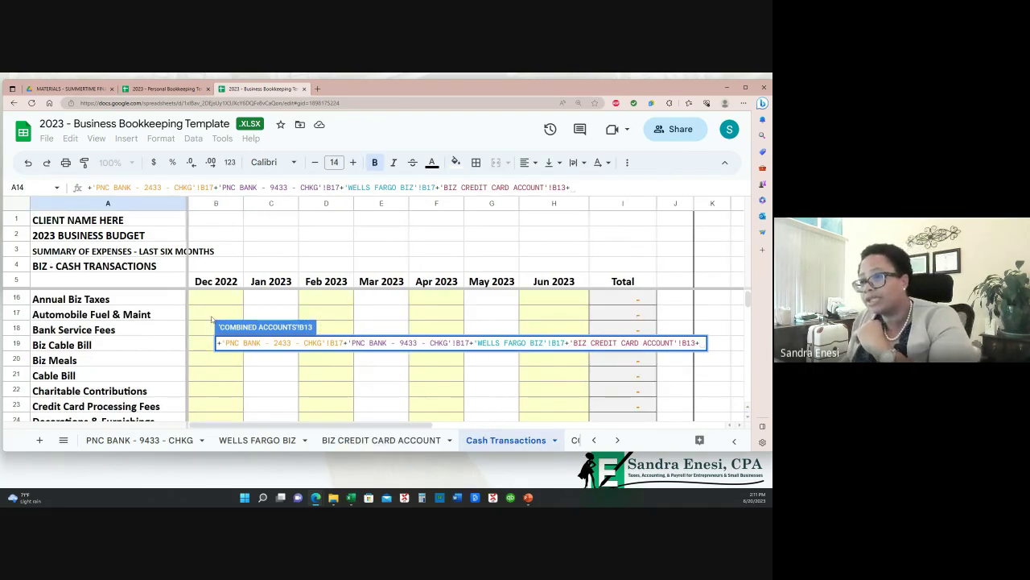
scroll(207, 331, up, 3)
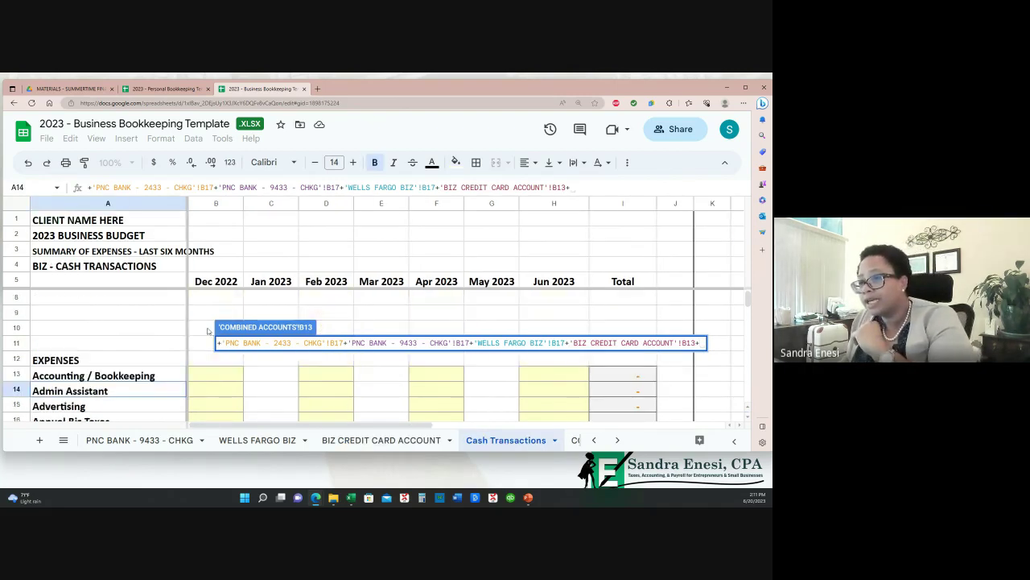
click(205, 376)
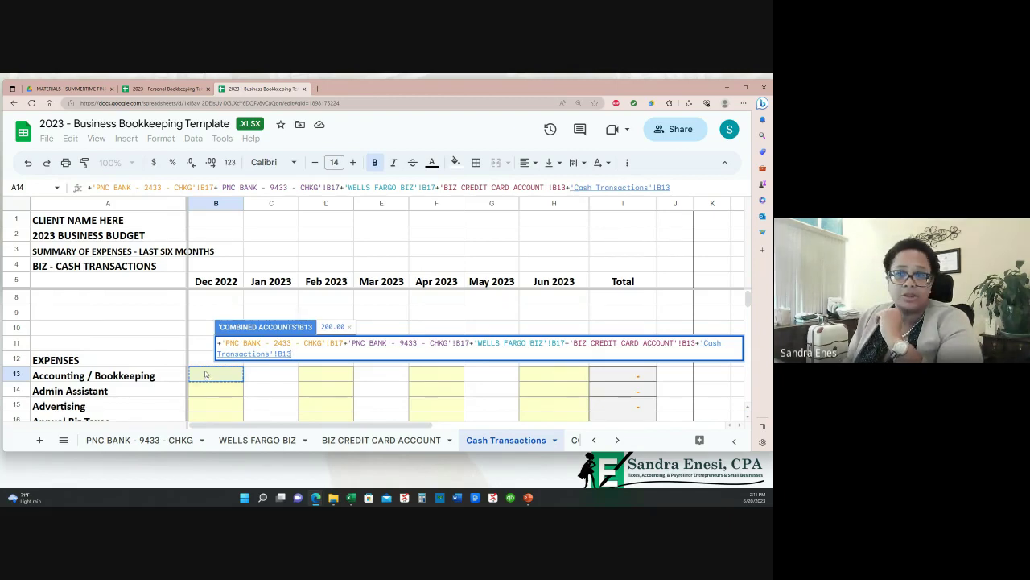
key(Return)
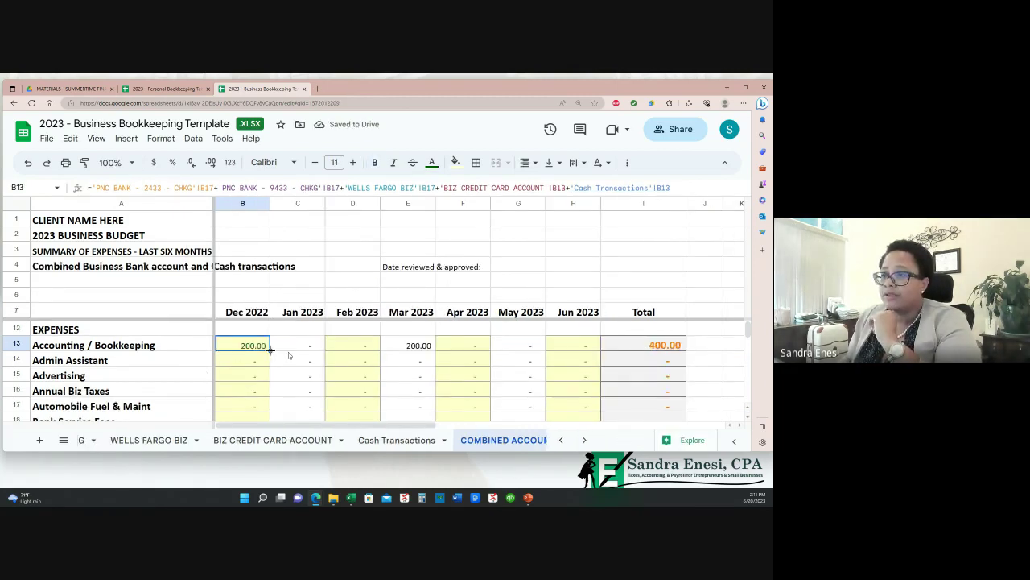
Fill the Dec 2022 formula from B13 down through B44 on COMBINED ACCOUNTS.
scroll(279, 360, down, 1)
scroll(274, 357, up, 1)
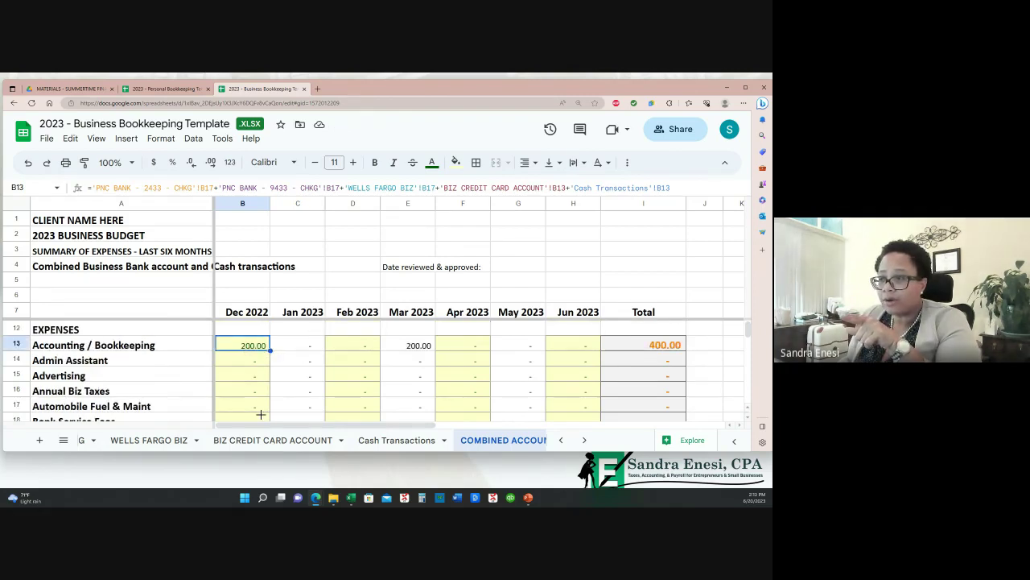
scroll(264, 417, down, 3)
scroll(268, 427, down, 6)
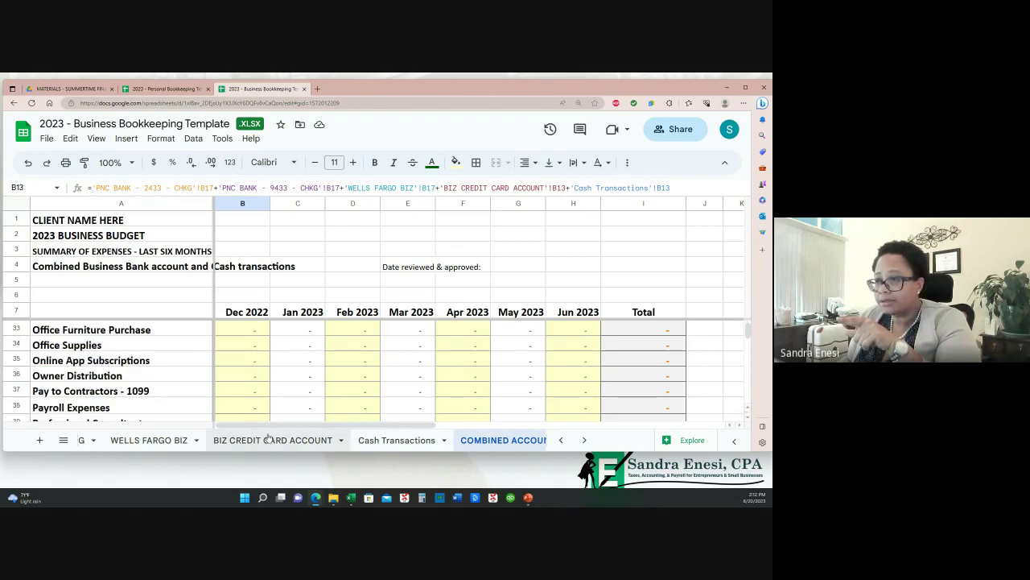
drag(266, 430, 280, 348)
scroll(340, 369, up, 7)
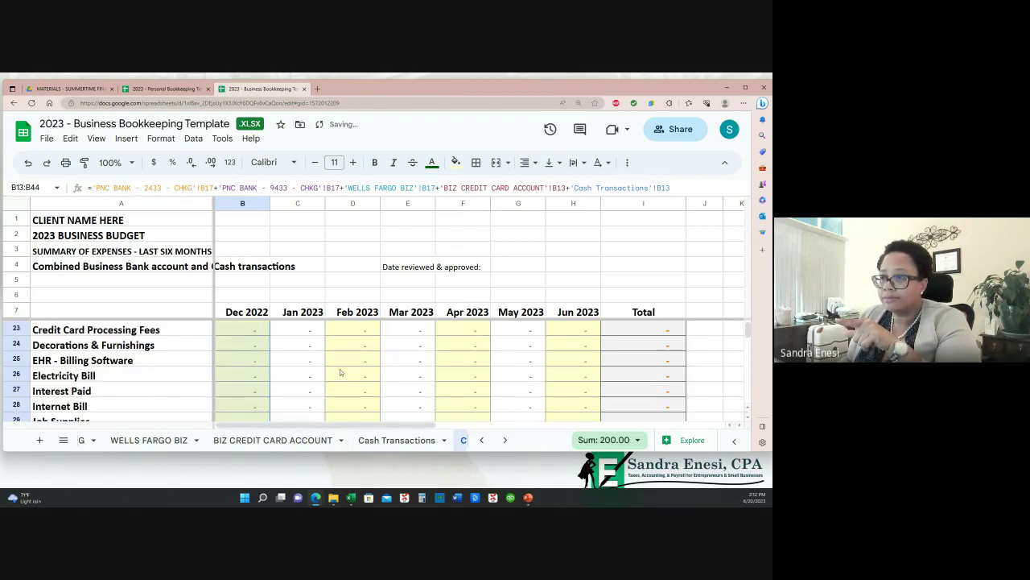
scroll(296, 389, up, 4)
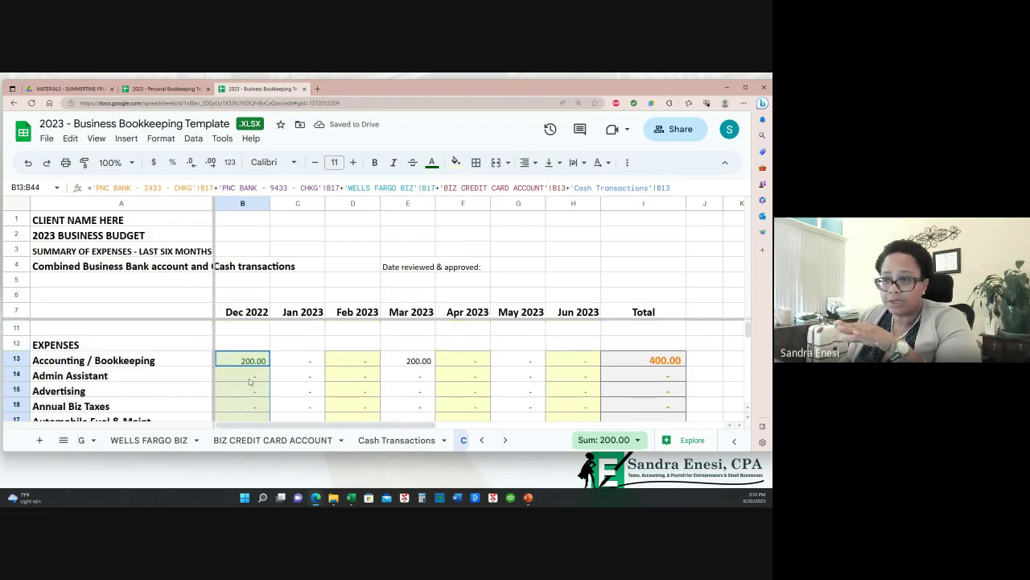
Replace the Jan 2023 Accounting / Bookkeeping formula in C13 with one that adds C17 from both PNC BANK checking sheets.
click(298, 361)
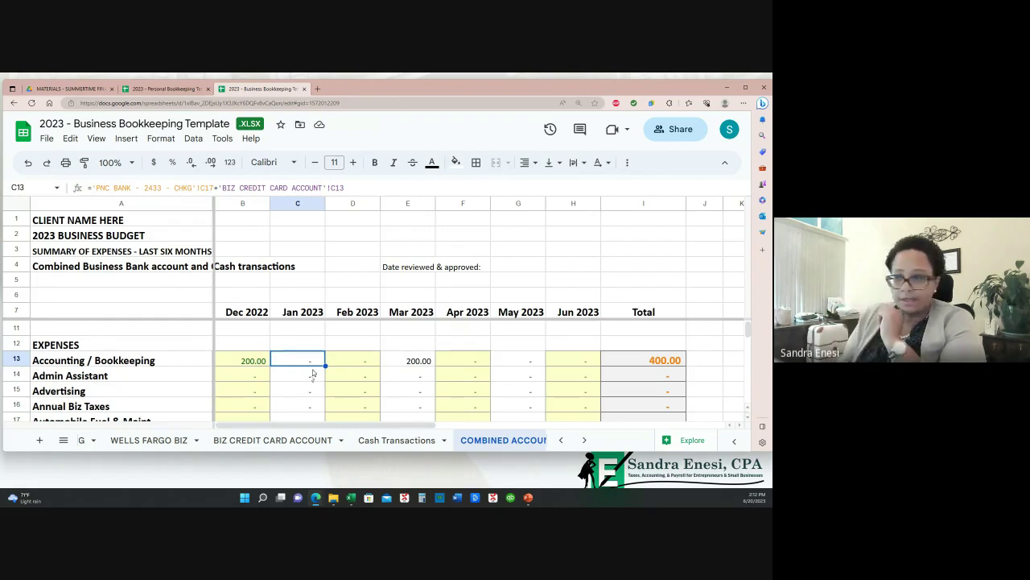
text(+)
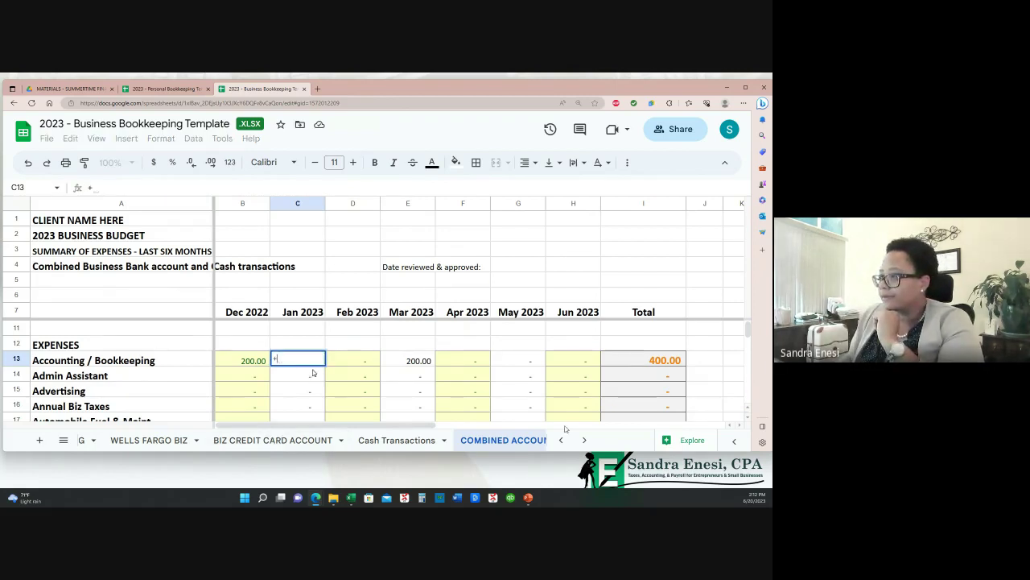
click(563, 441)
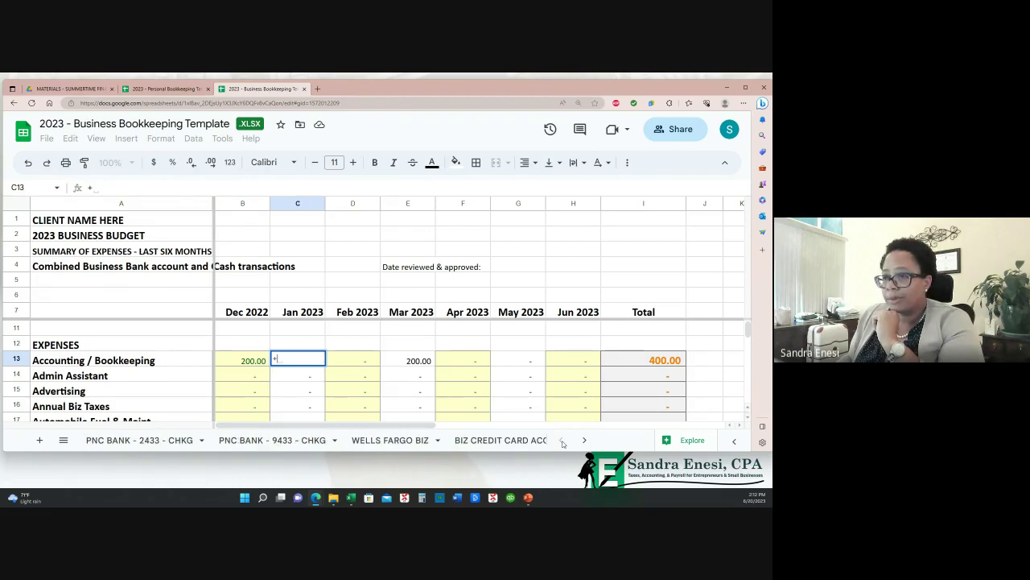
click(146, 449)
click(260, 331)
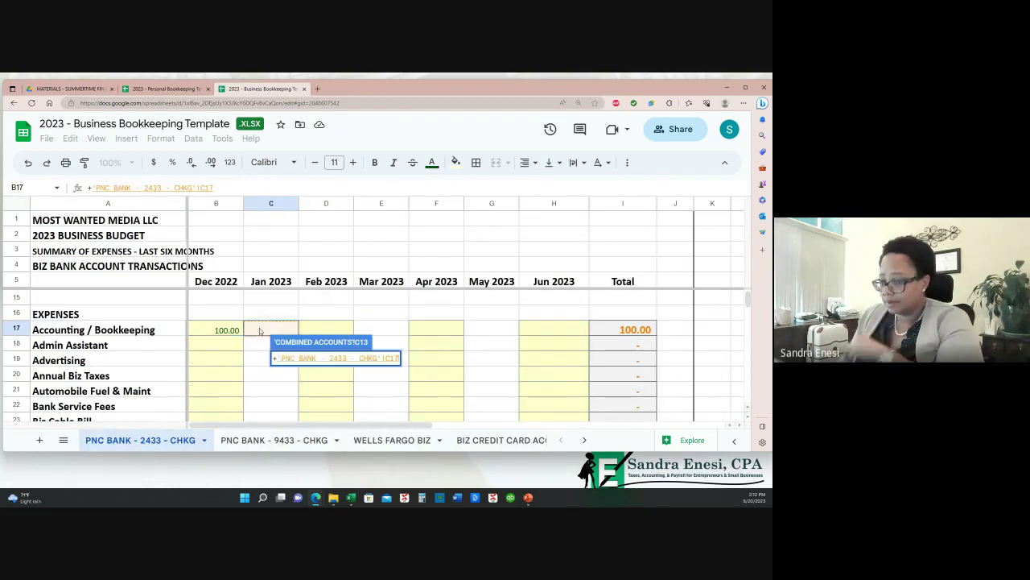
text(+)
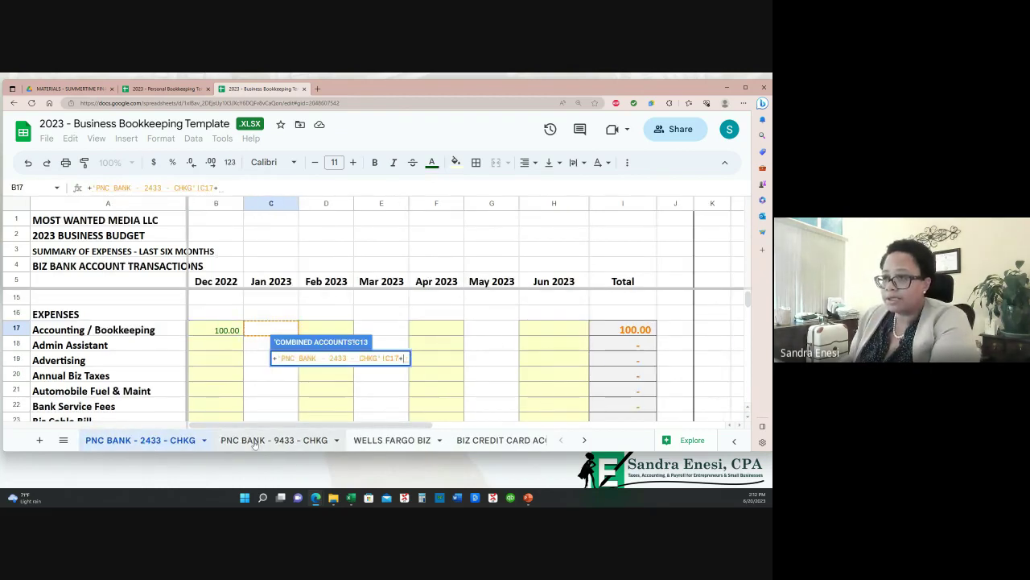
click(255, 442)
click(259, 360)
text(+)
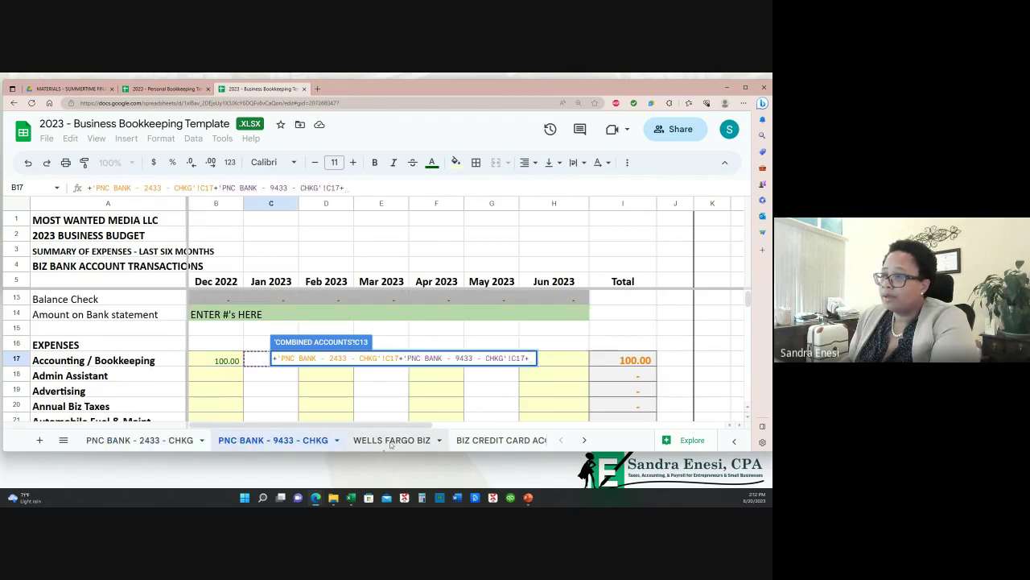
Complete the C13 formula by adding WELLS FARGO BIZ C17, BIZ CREDIT CARD ACCOUNT C13 and Cash Transactions C13.
click(391, 440)
click(259, 315)
text(+)
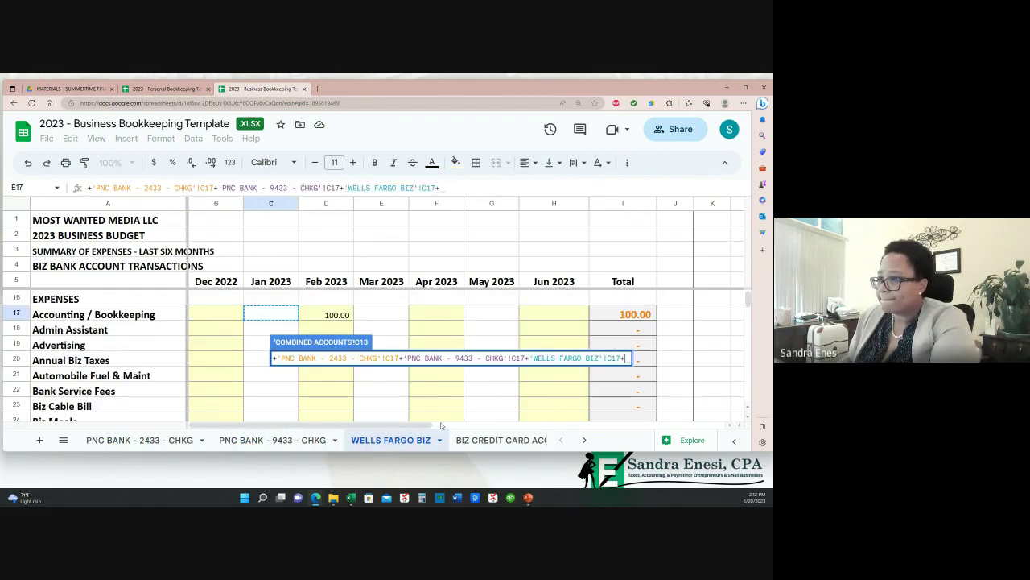
click(479, 440)
click(293, 330)
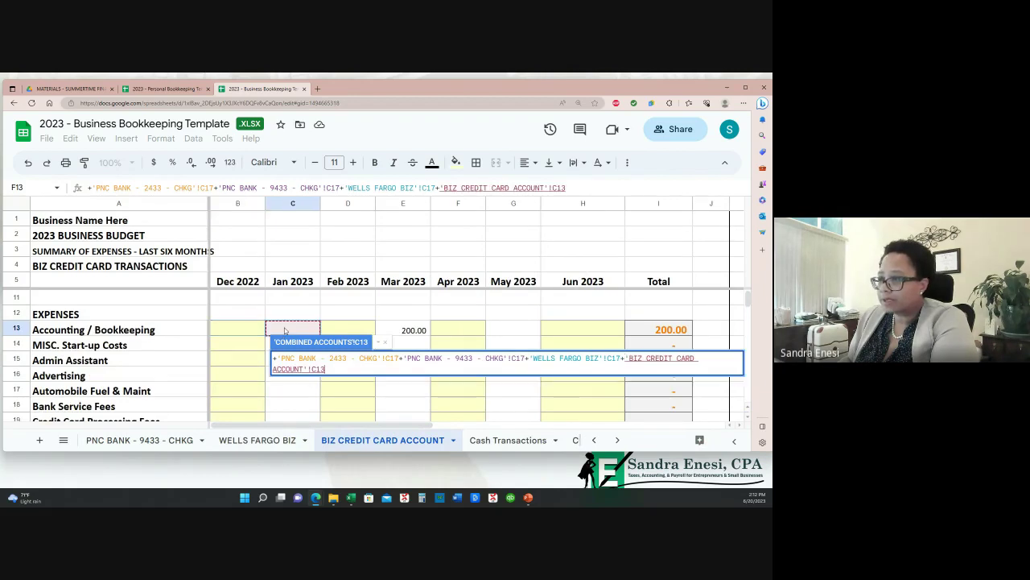
text(+)
click(495, 440)
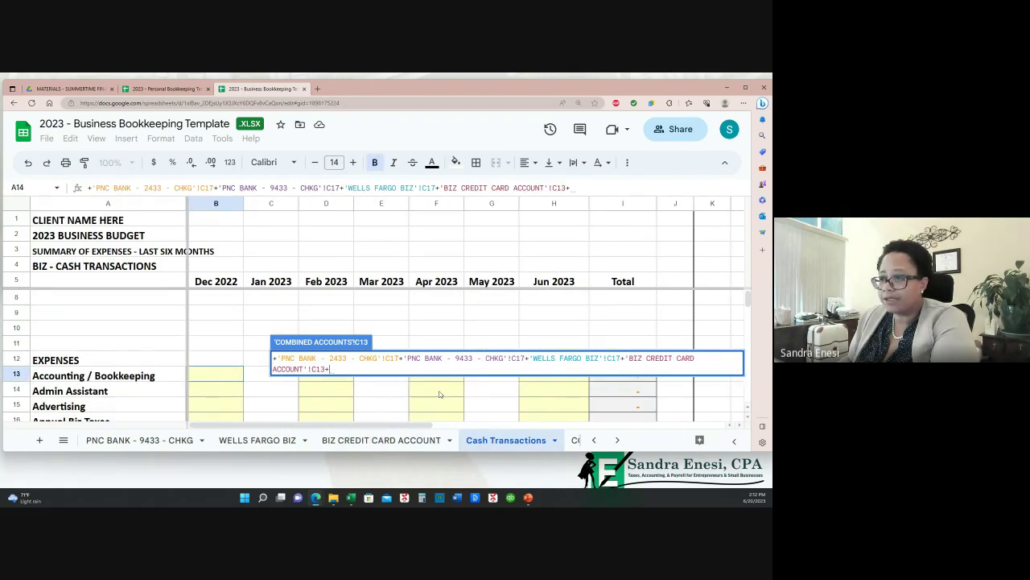
click(257, 376)
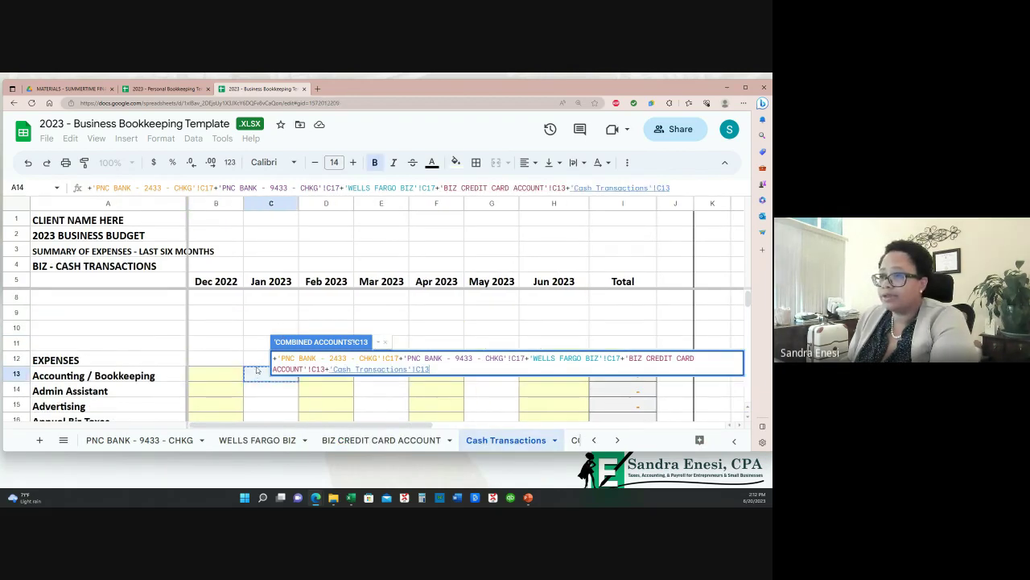
key(Return)
Fill the Jan 2023 formula from C13 down to row 44 and check the formula in B44.
scroll(326, 354, down, 1)
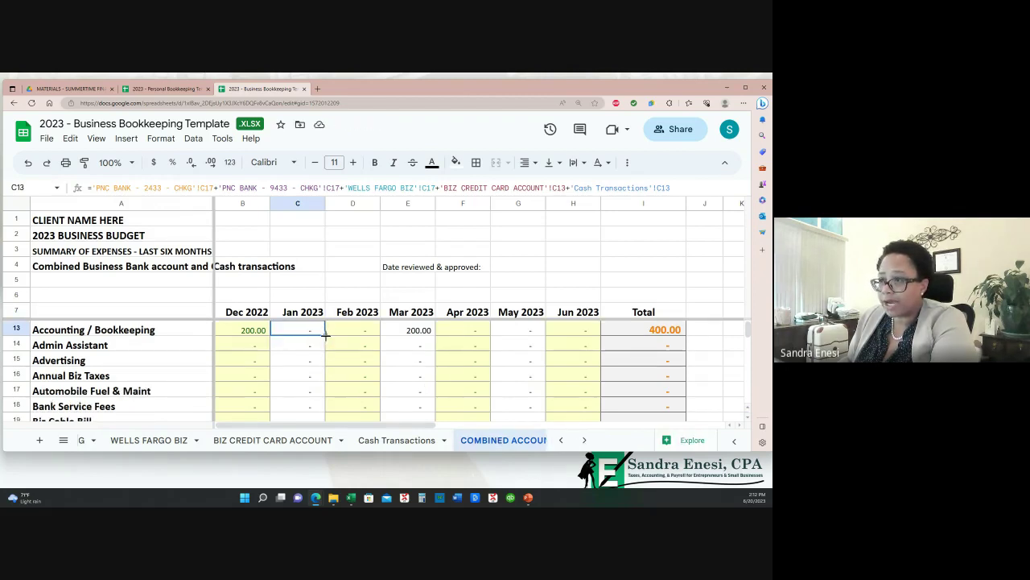
scroll(318, 426, down, 6)
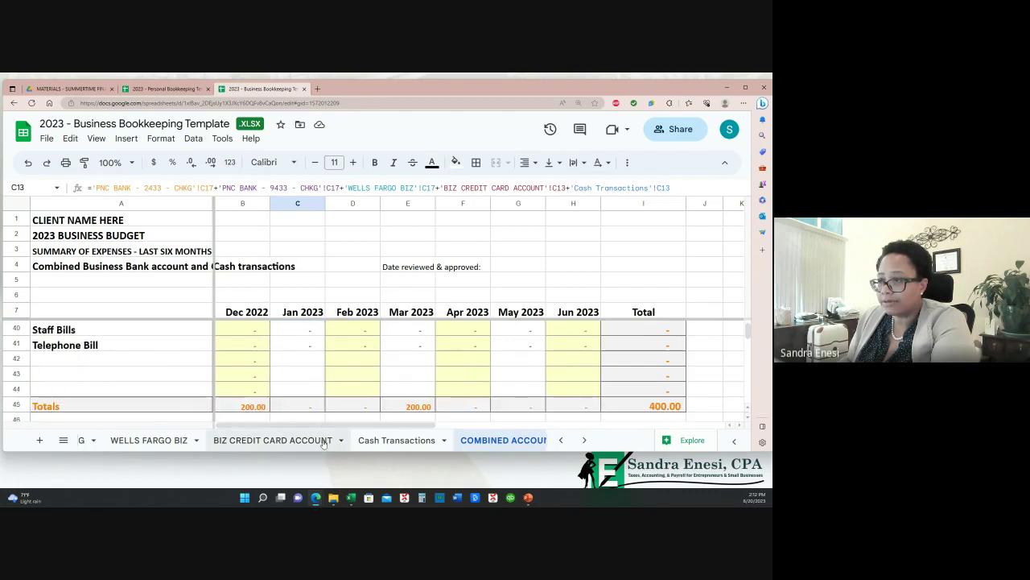
scroll(325, 324, up, 7)
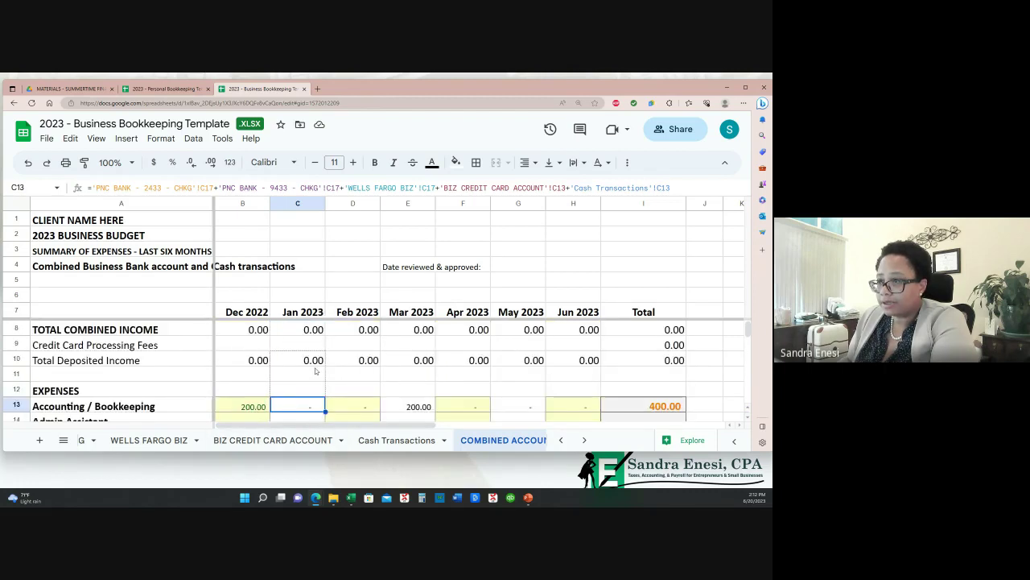
scroll(316, 407, down, 7)
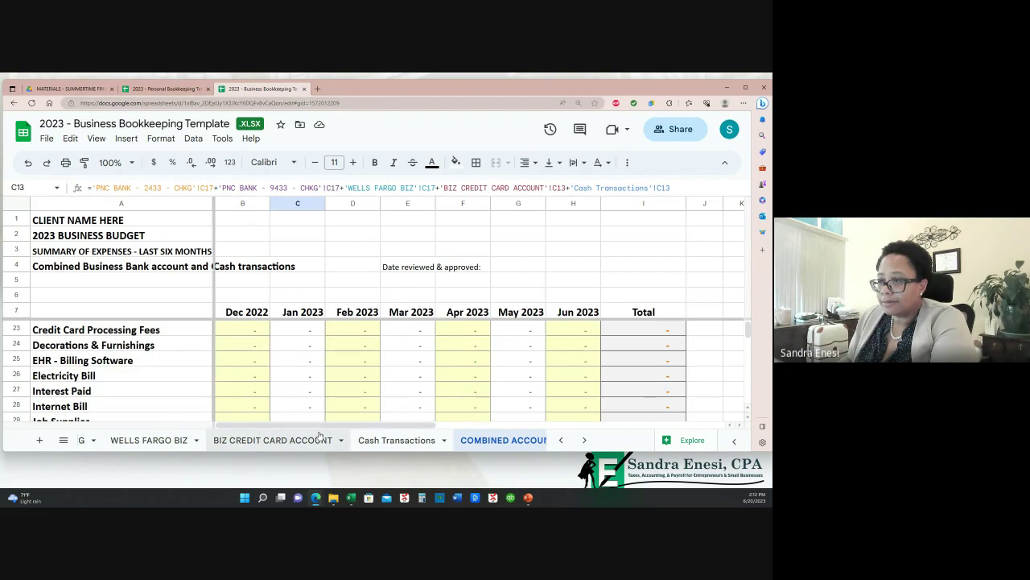
scroll(317, 410, down, 1)
scroll(318, 420, down, 2)
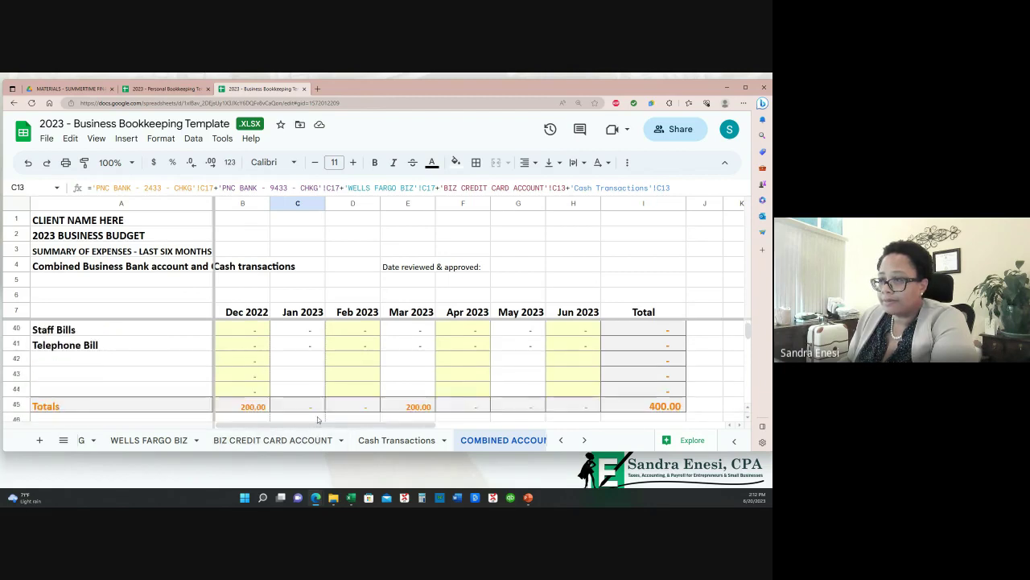
drag(317, 420, 319, 394)
click(238, 389)
scroll(303, 423, up, 4)
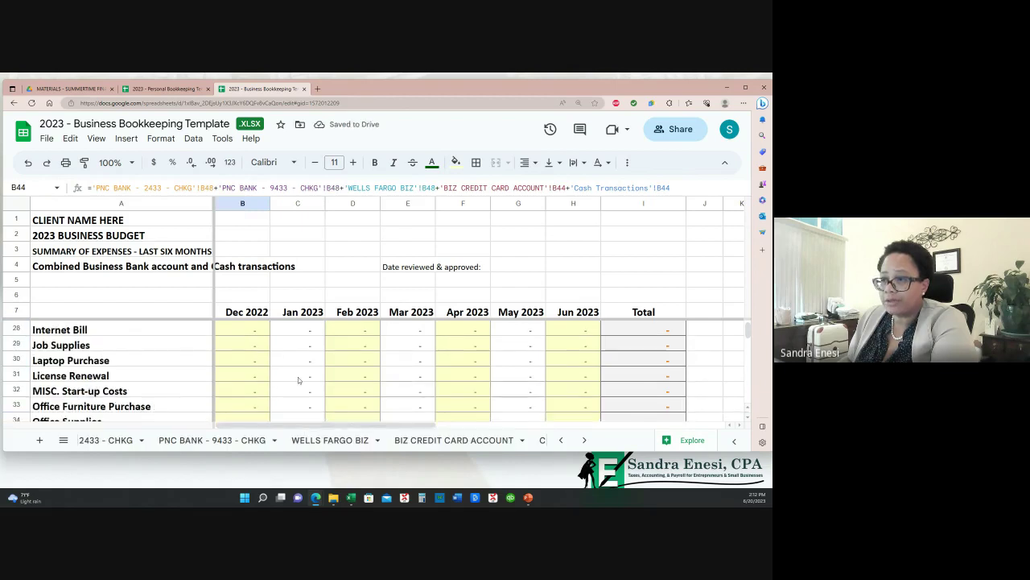
Fill the Dec 2022 and Jan 2023 formulas in B13:C44 across through the Jun 2023 column, ending at H44.
scroll(298, 374, up, 6)
scroll(290, 369, down, 1)
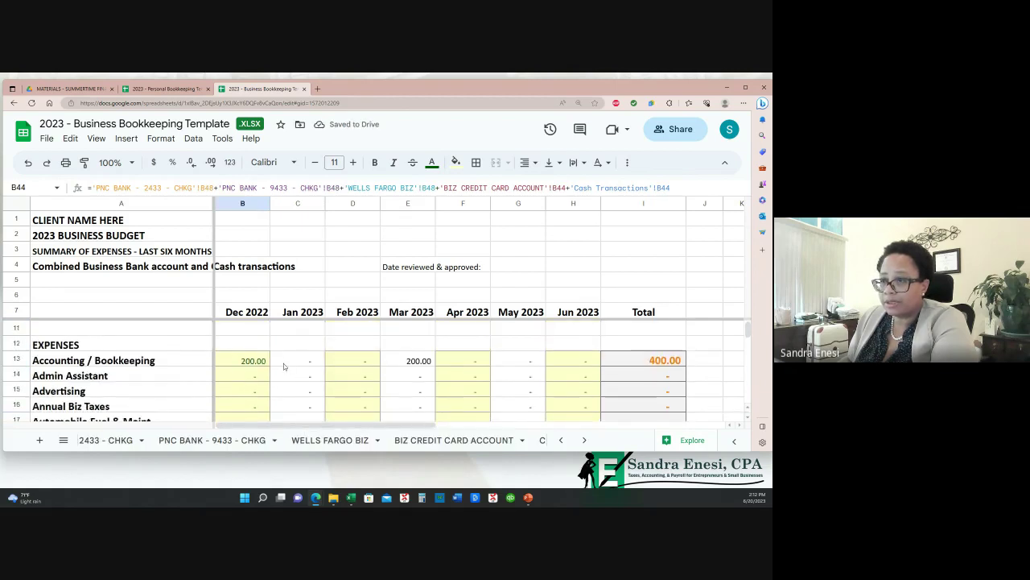
drag(250, 360, 323, 412)
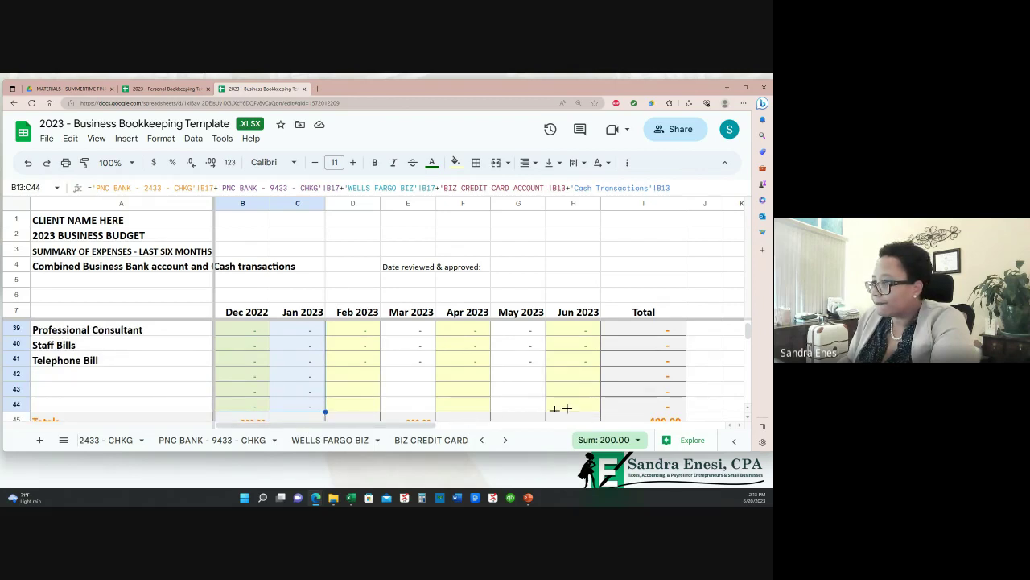
drag(589, 409, 599, 412)
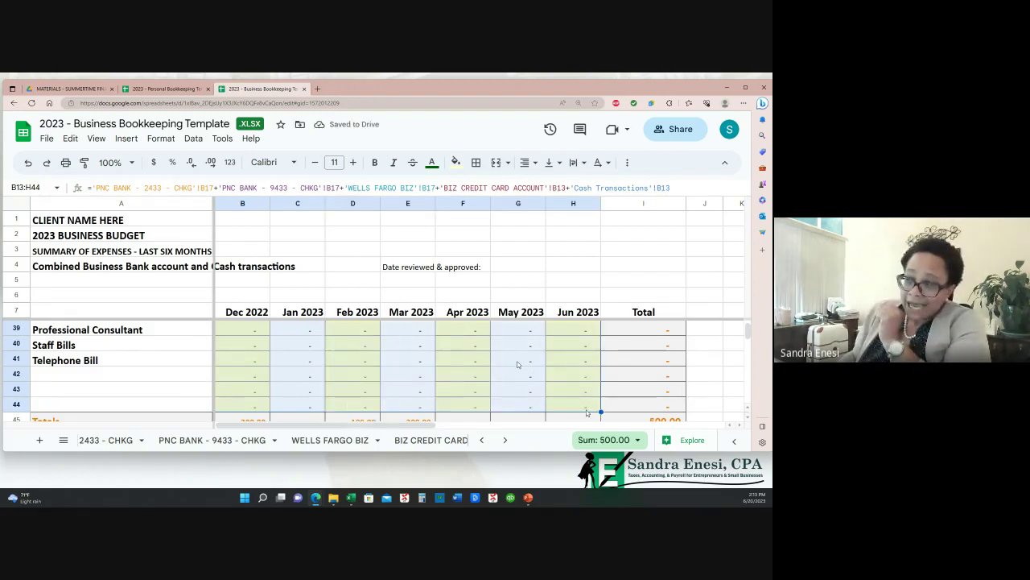
Check the filled formulas in G41 and C16 and the Accounting / Bookkeeping total formula in I13.
click(520, 362)
scroll(516, 380, up, 10)
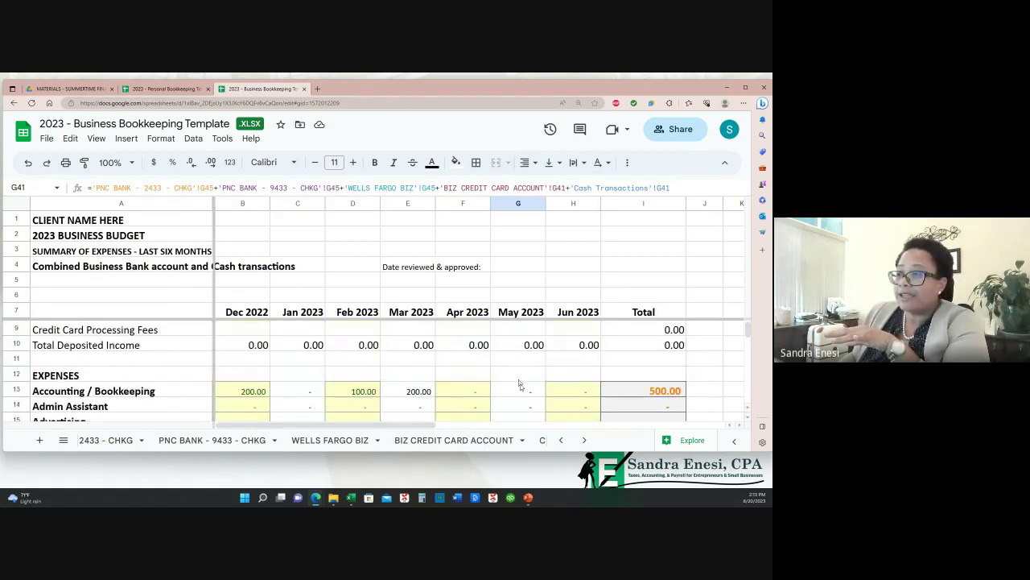
scroll(519, 389, down, 1)
click(648, 365)
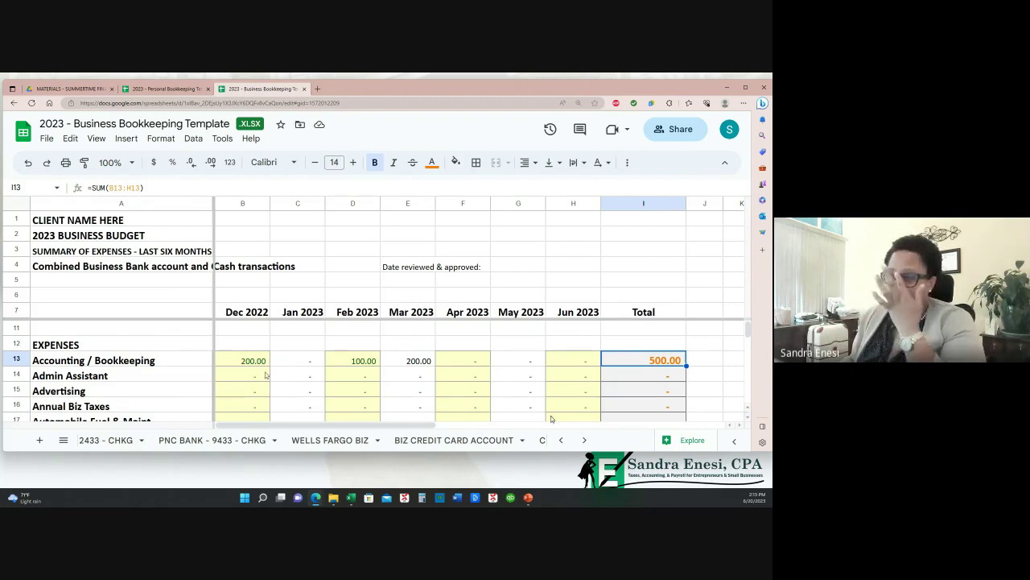
click(308, 405)
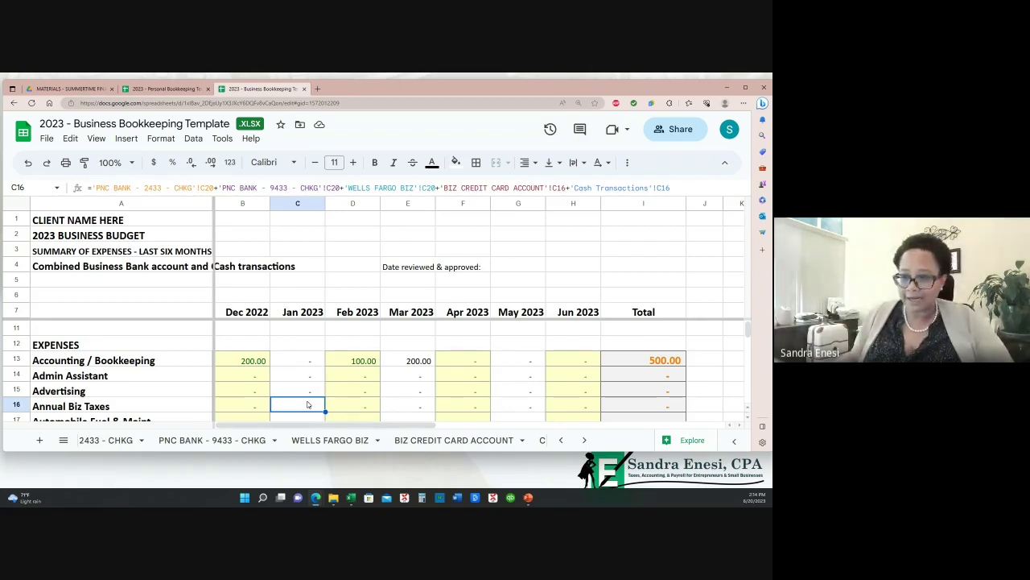
View the expense rows on the second PNC BANK checking sheet, and minimize the browser window to return to the lesson slides.
click(231, 442)
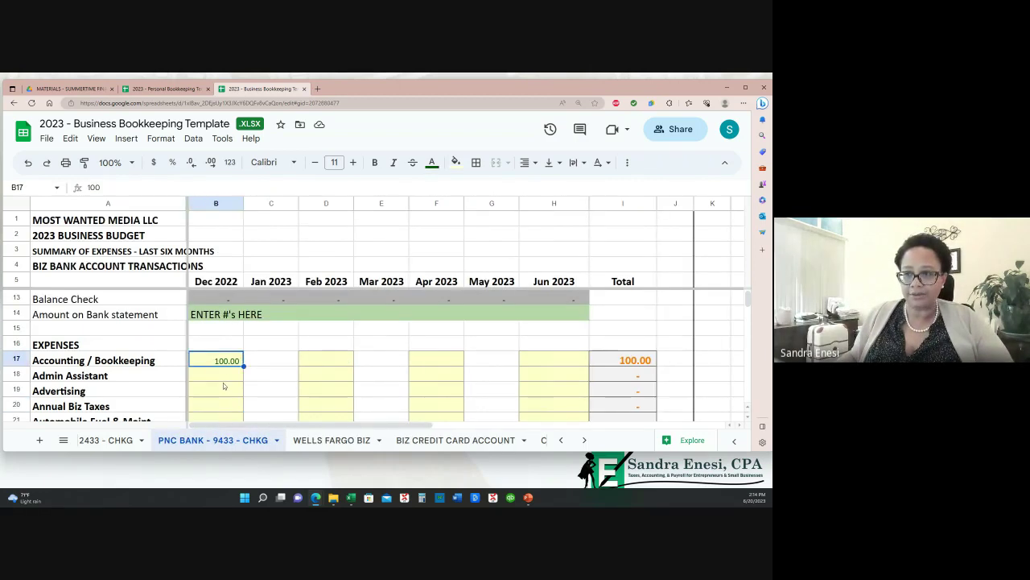
click(348, 390)
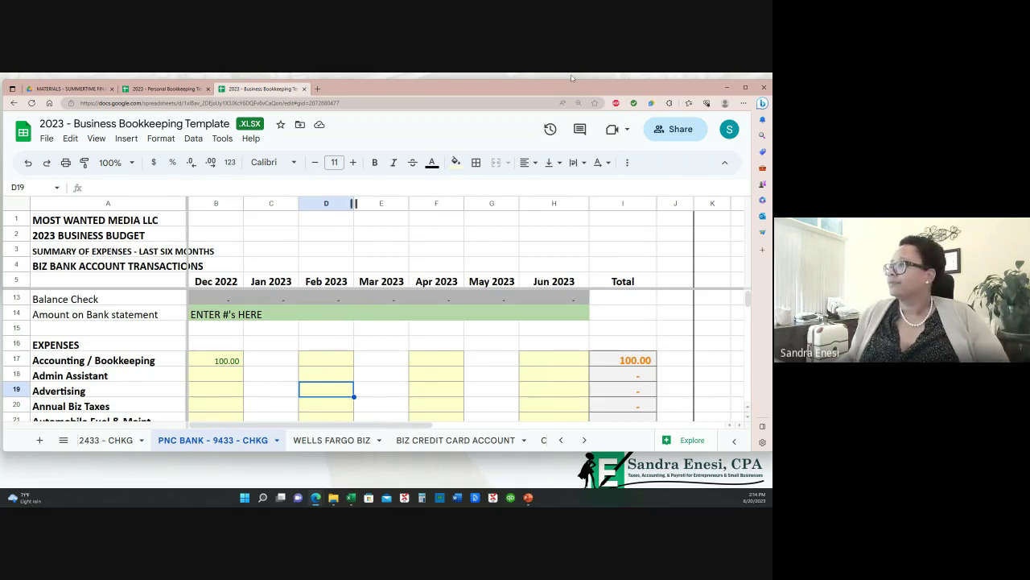
click(728, 90)
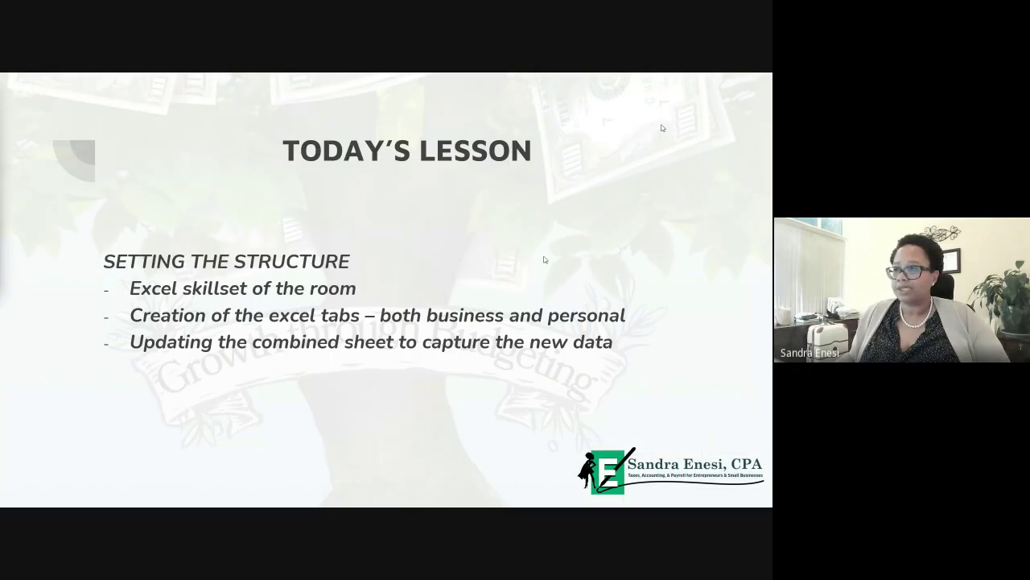